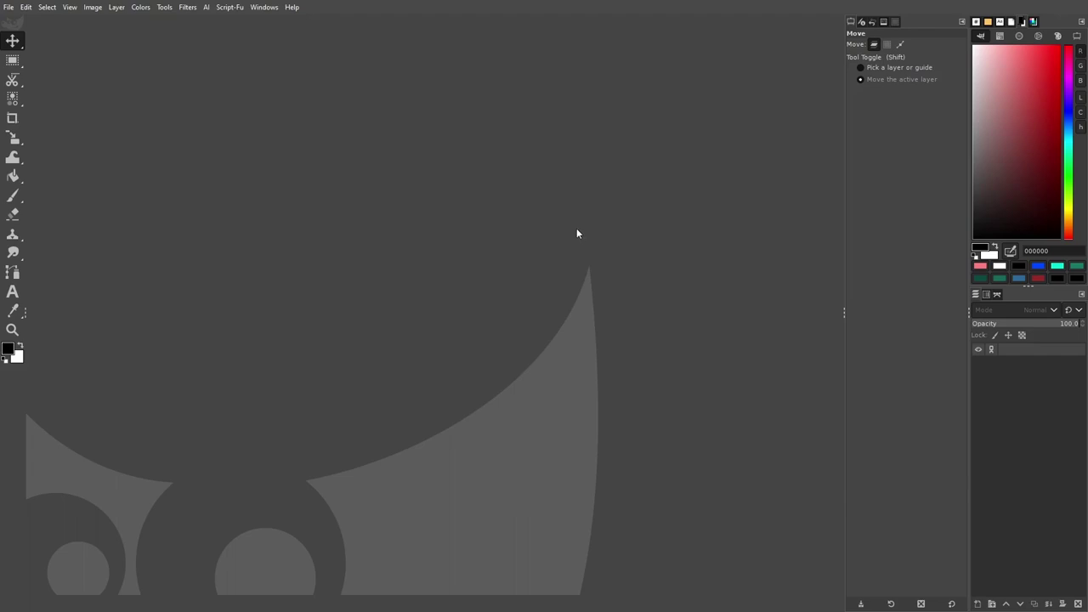
Step: Create a new 1920×1080 image with White fill and 150 ppi X resolution
click(8, 7)
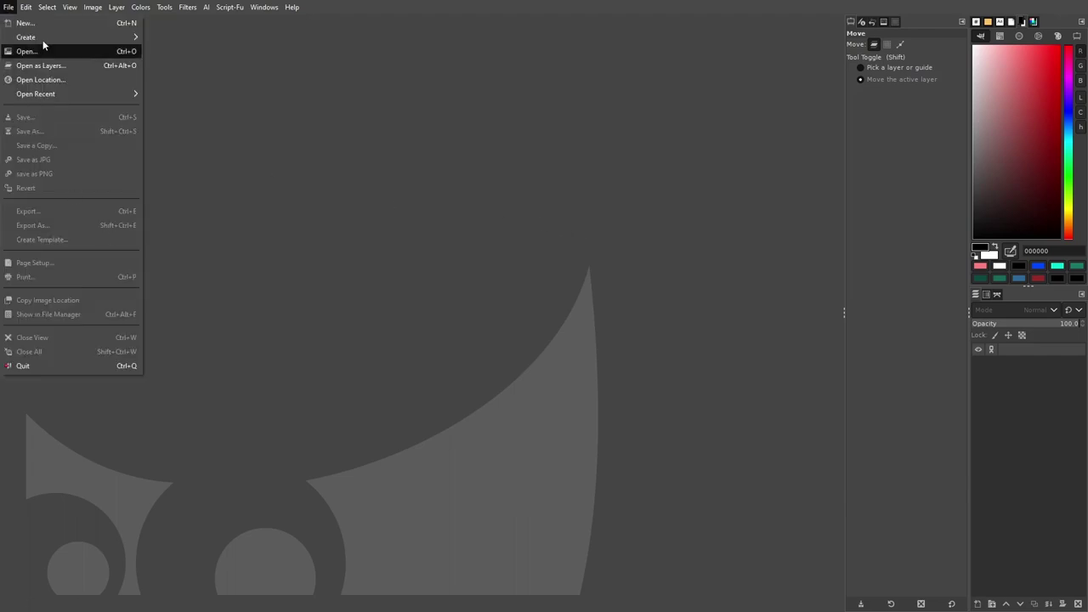
click(38, 23)
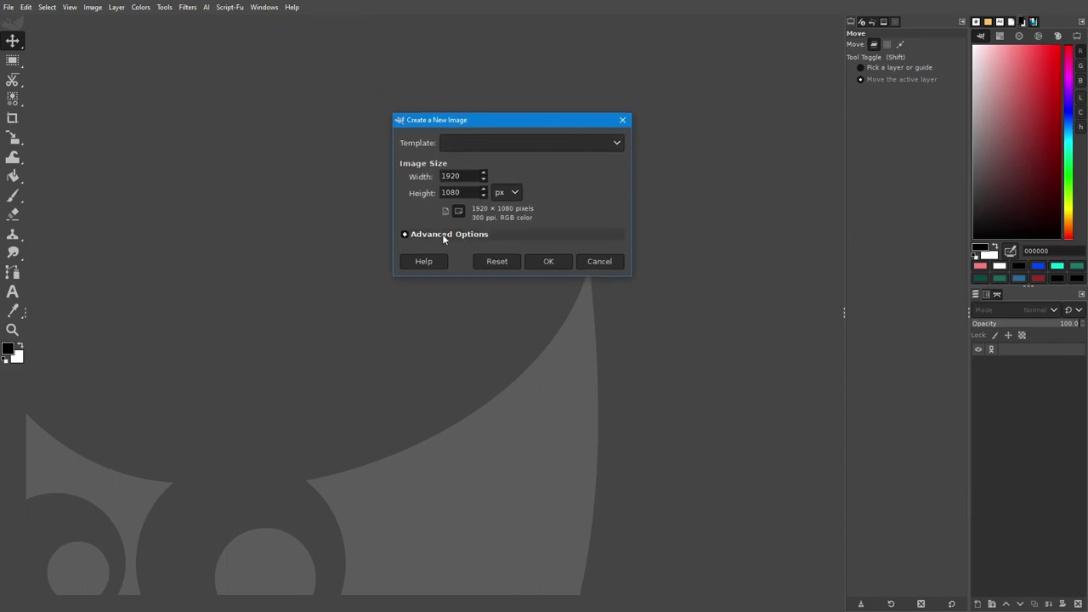
click(443, 234)
drag(541, 120, 554, 87)
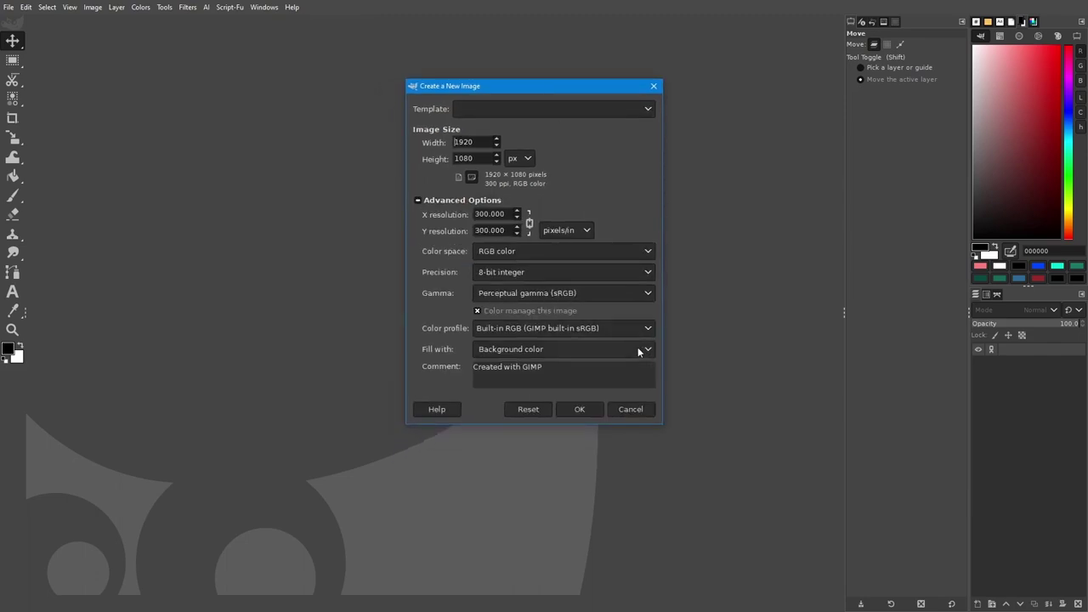
click(529, 351)
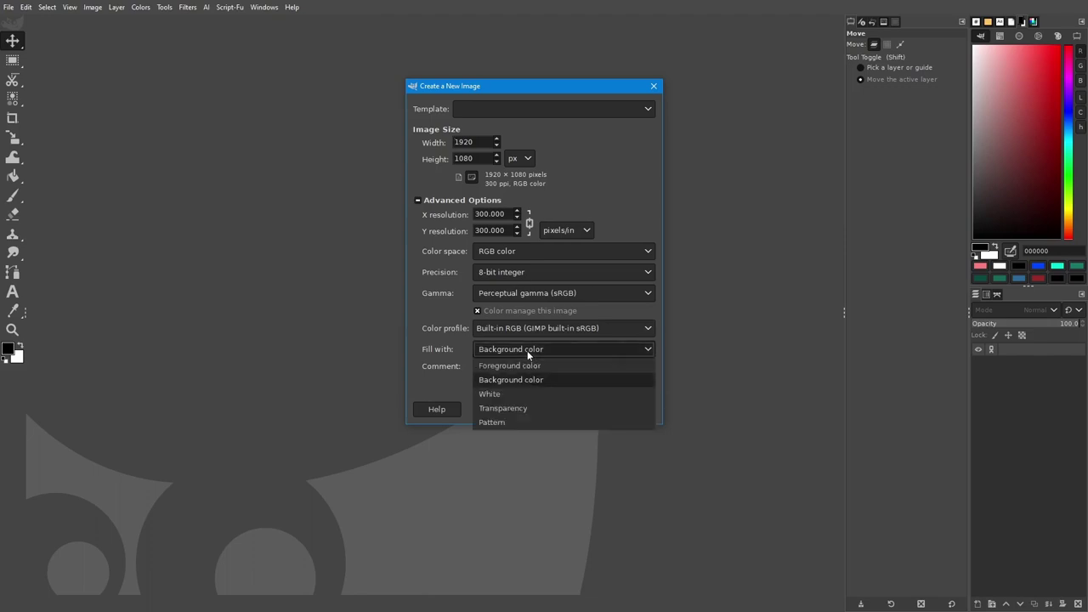
click(504, 393)
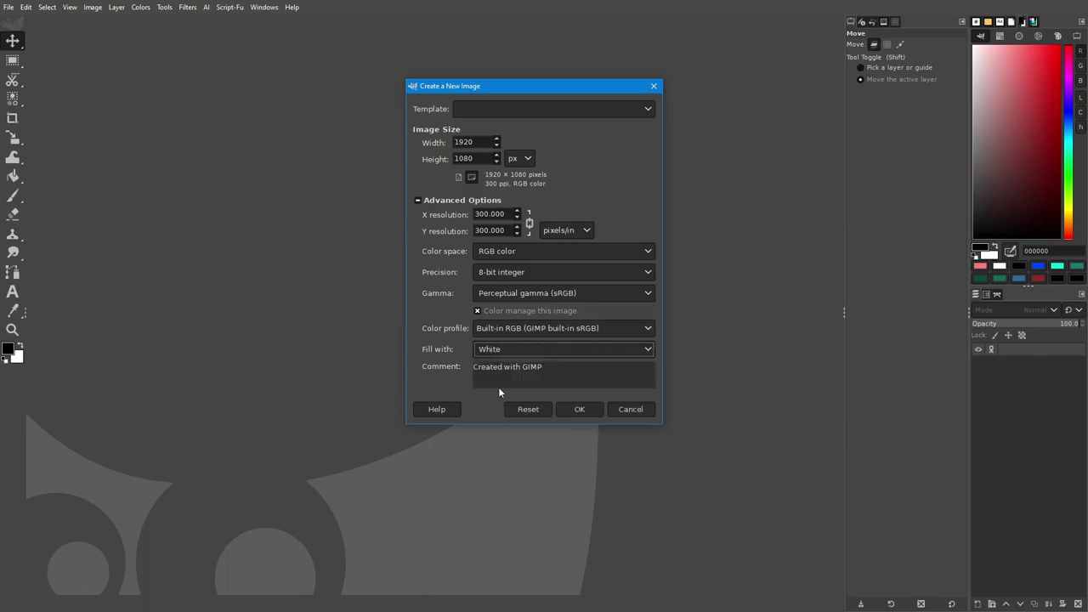
click(493, 214)
drag(507, 214, 442, 212)
text(150)
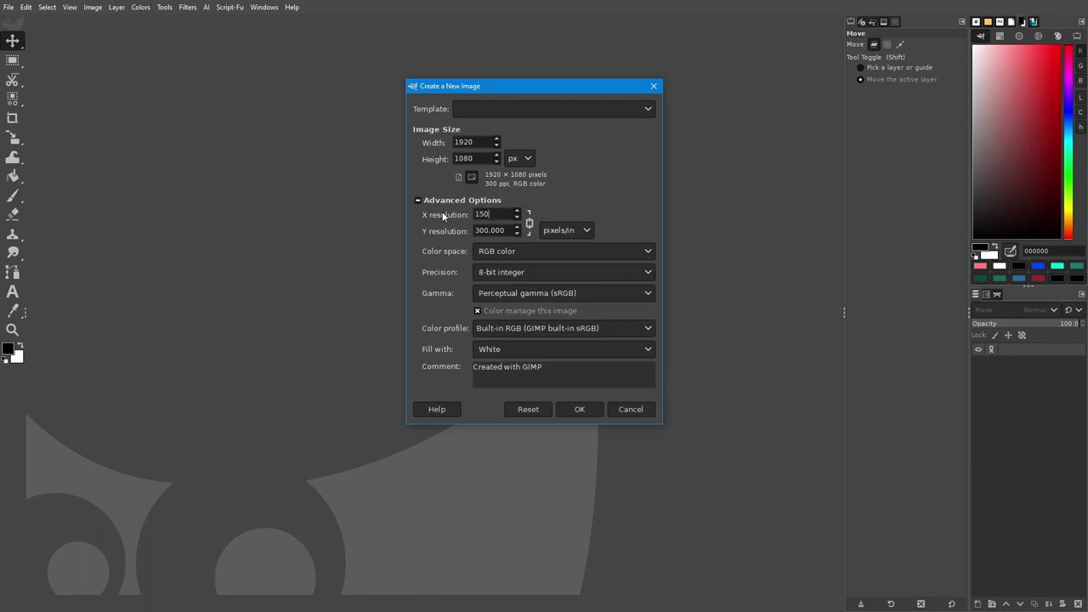
key(Tab)
click(581, 410)
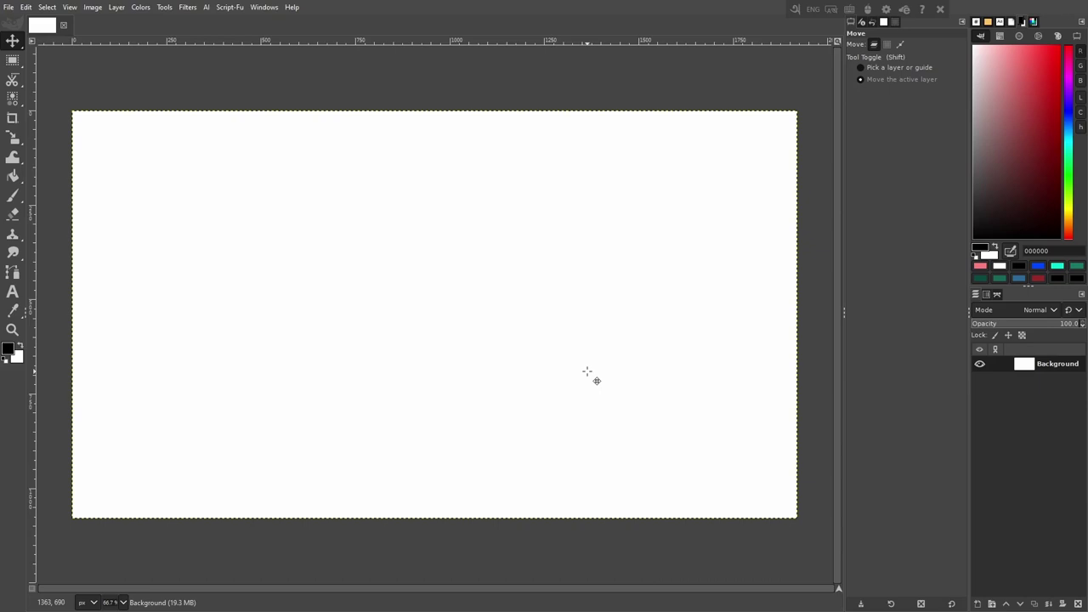
Step: Draw a text box across the upper image, set 100 px font size, and switch Avro to Bangla
click(12, 291)
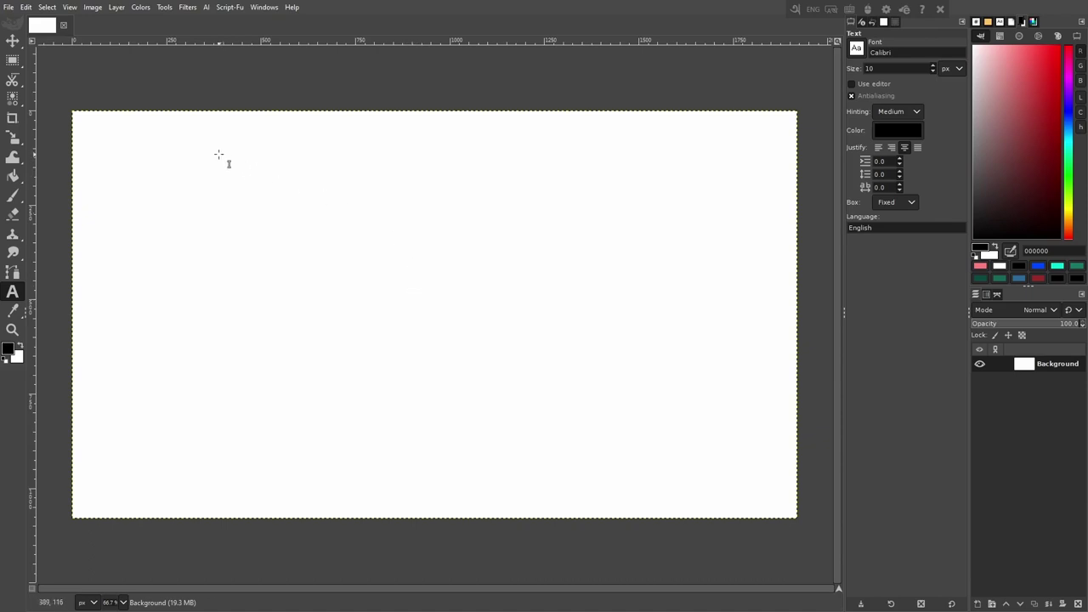
drag(220, 155, 678, 262)
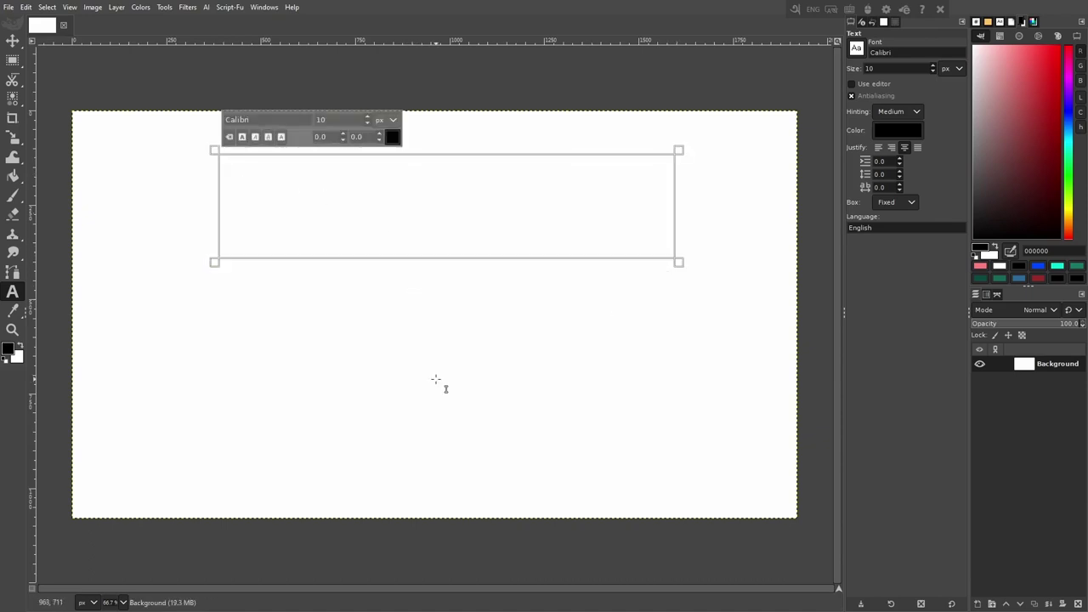
double_click(869, 68)
text(11)
text(0)
key(Return)
key(super+space)
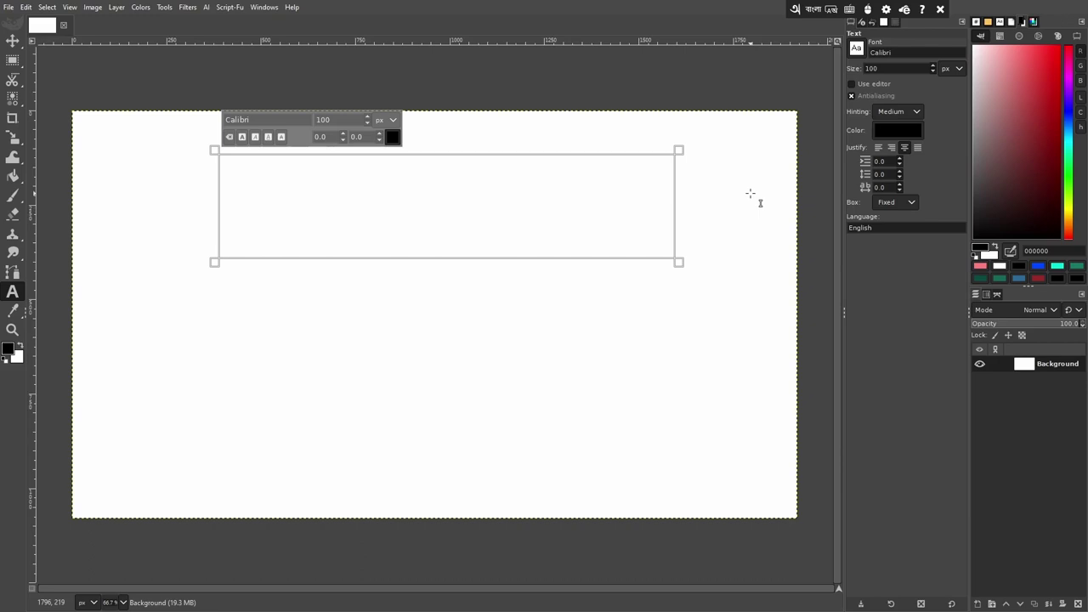
click(831, 9)
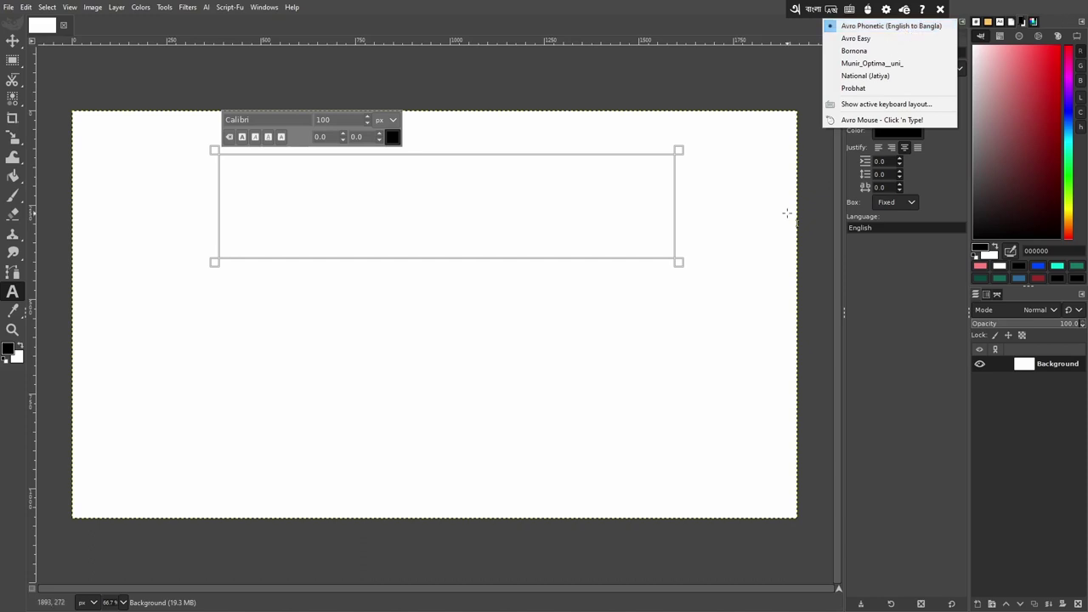
click(622, 185)
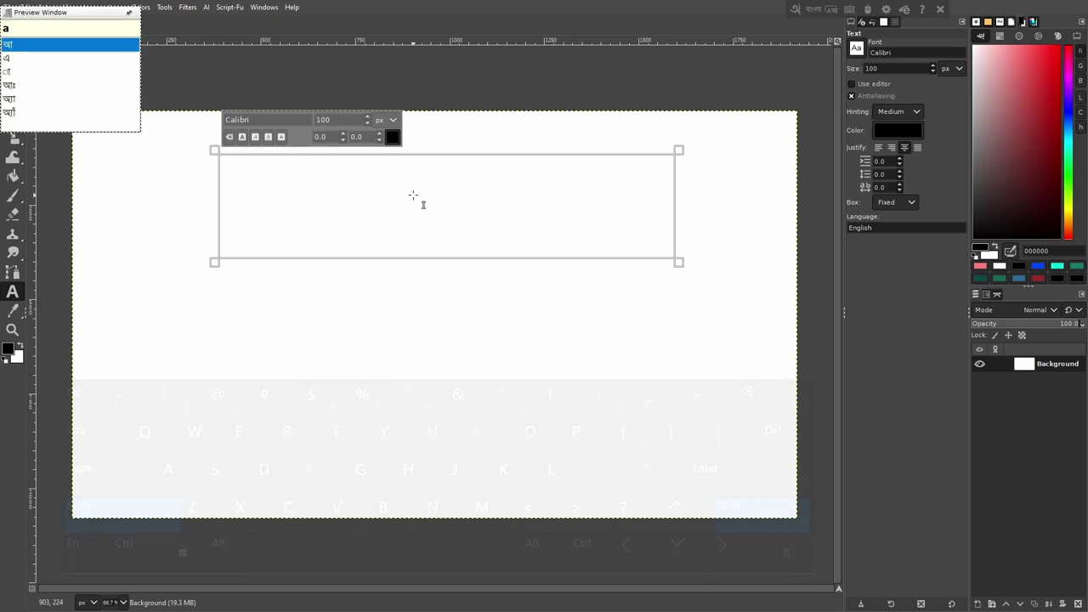
Step: Type 'ami bangla likhi' with Avro to produce the Bangla line আমি বাংলা লিখি
text(ami)
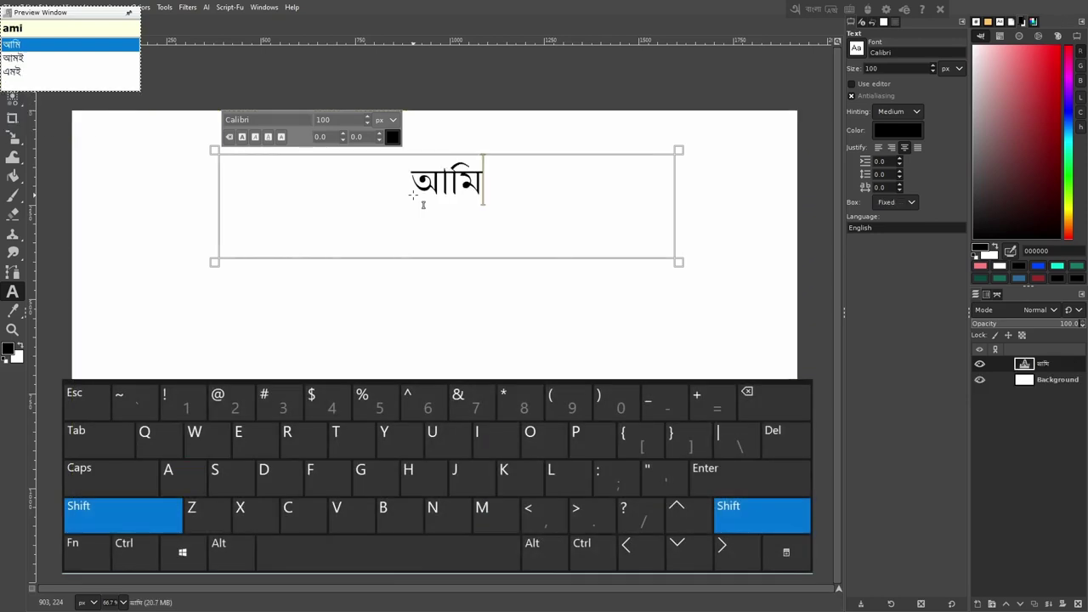
text( ba)
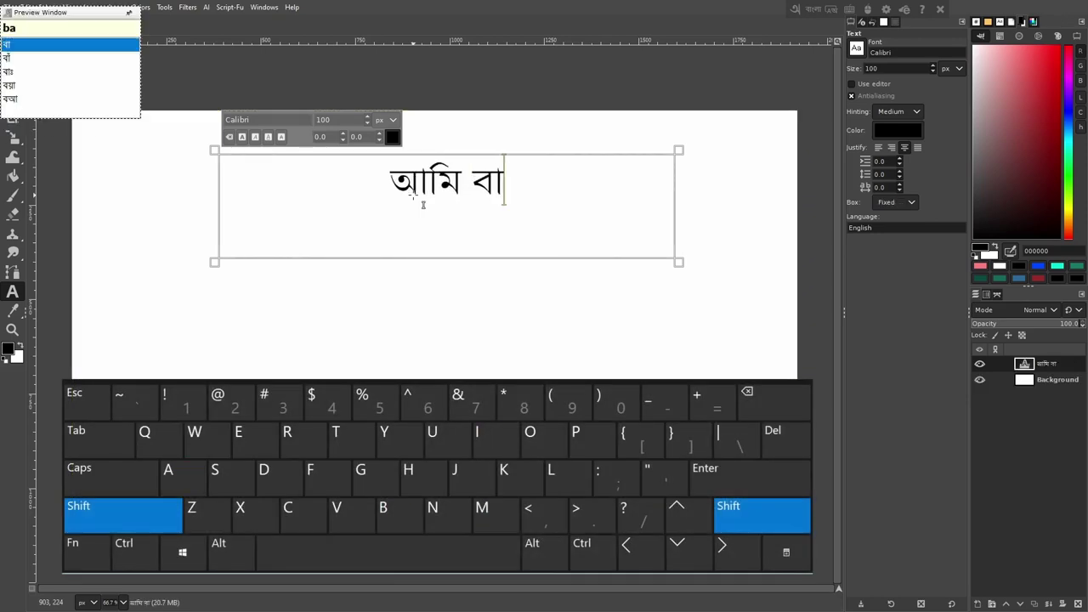
text(ngla )
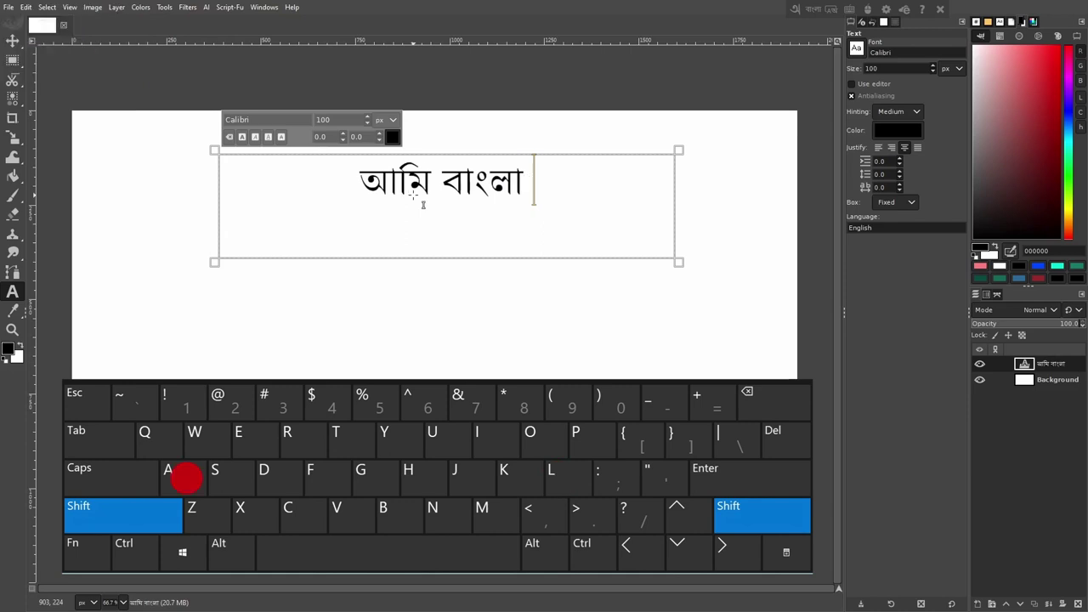
text(li)
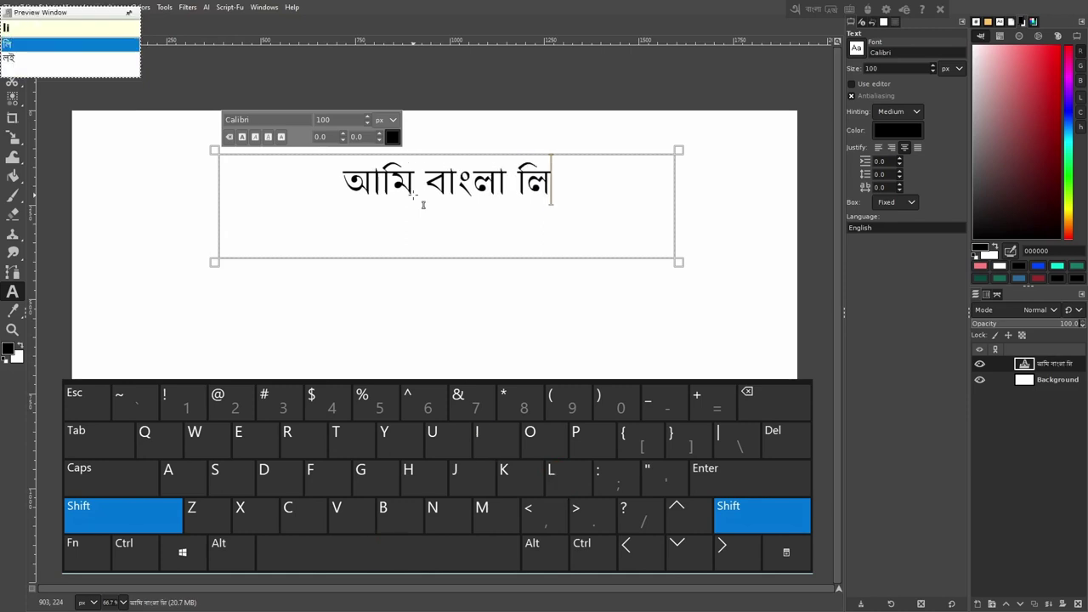
text(khi)
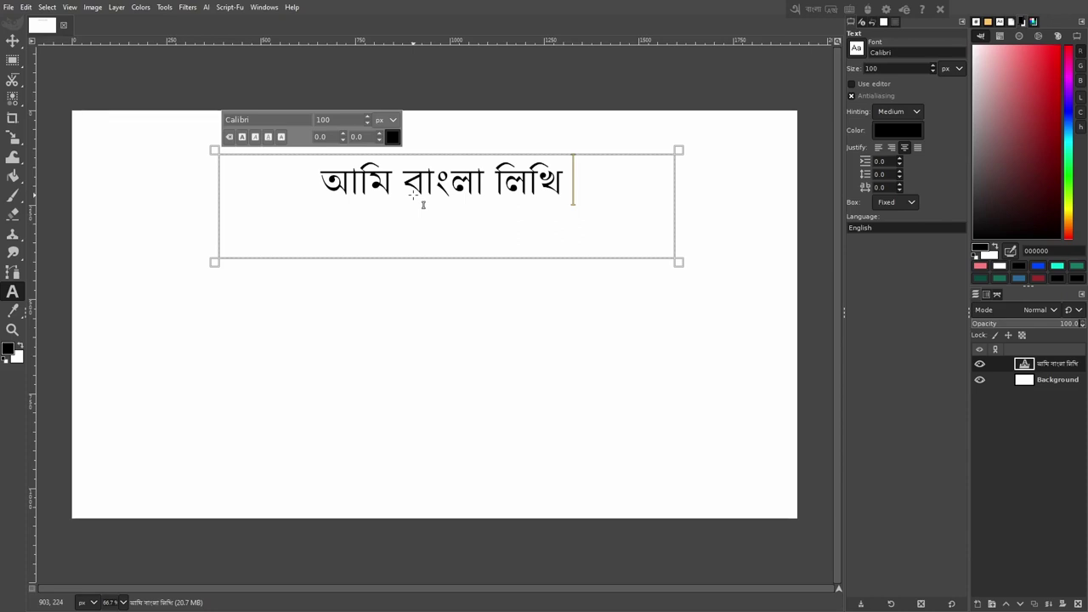
Step: After a blank line, type the second Bangla line এখন বাংলা টাইপিং এতটাই সহজ
key(Return)
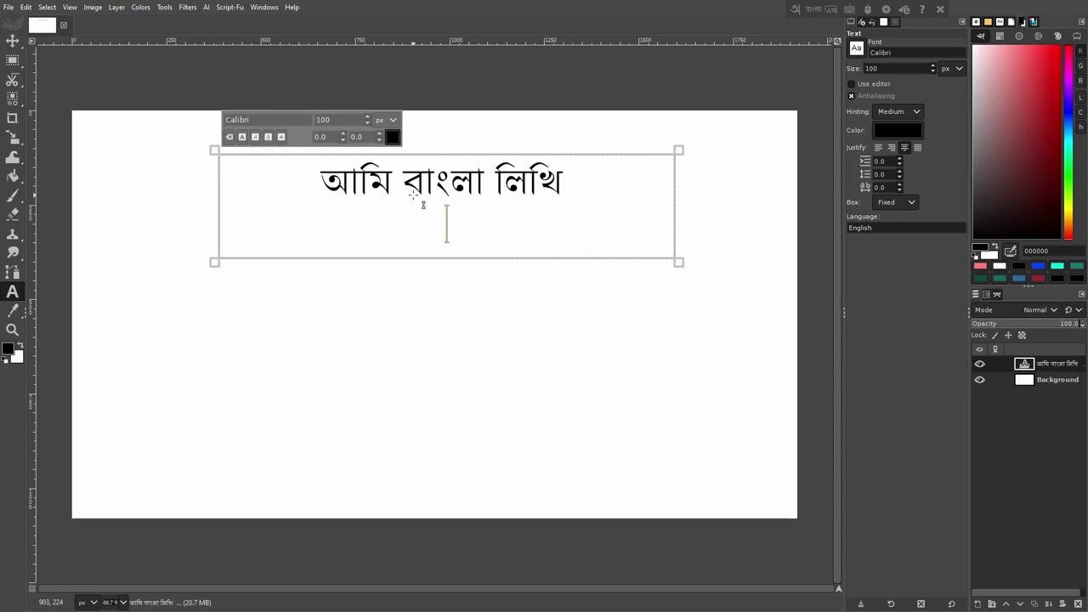
key(Return)
text(e)
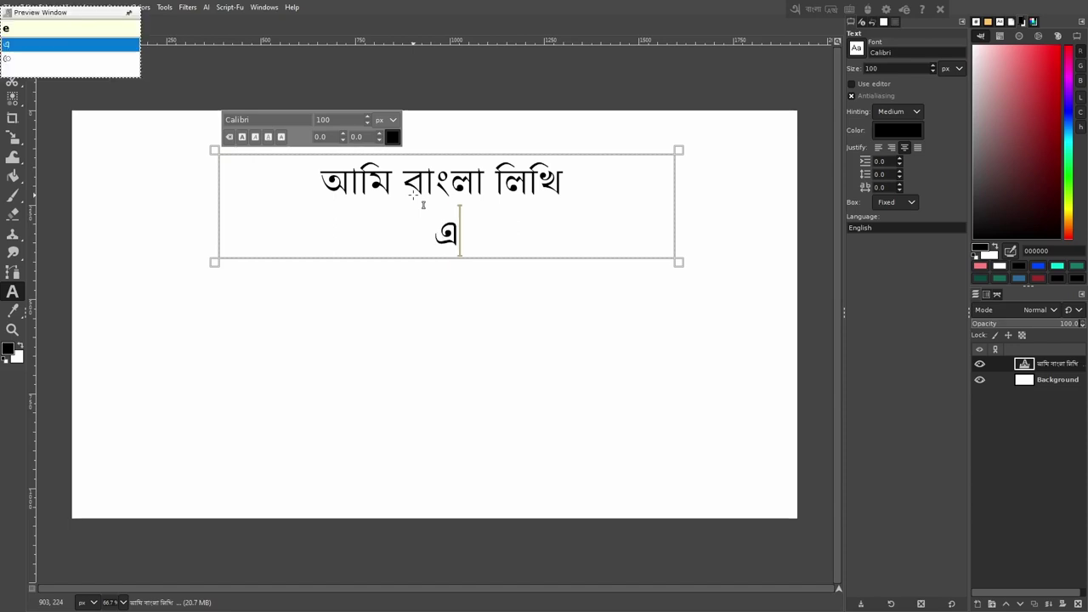
text(khon )
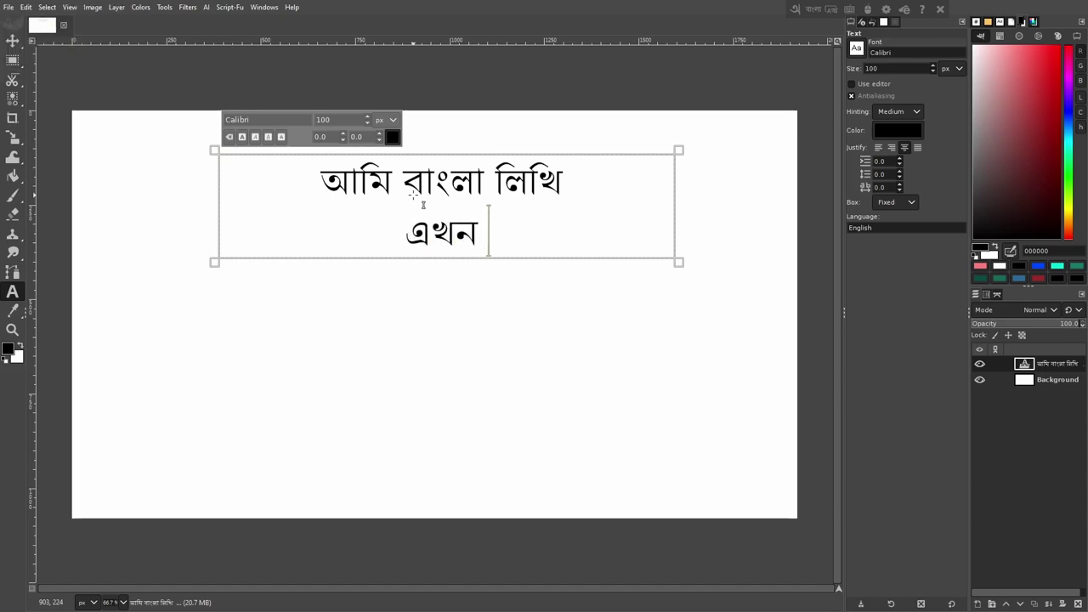
text(ba)
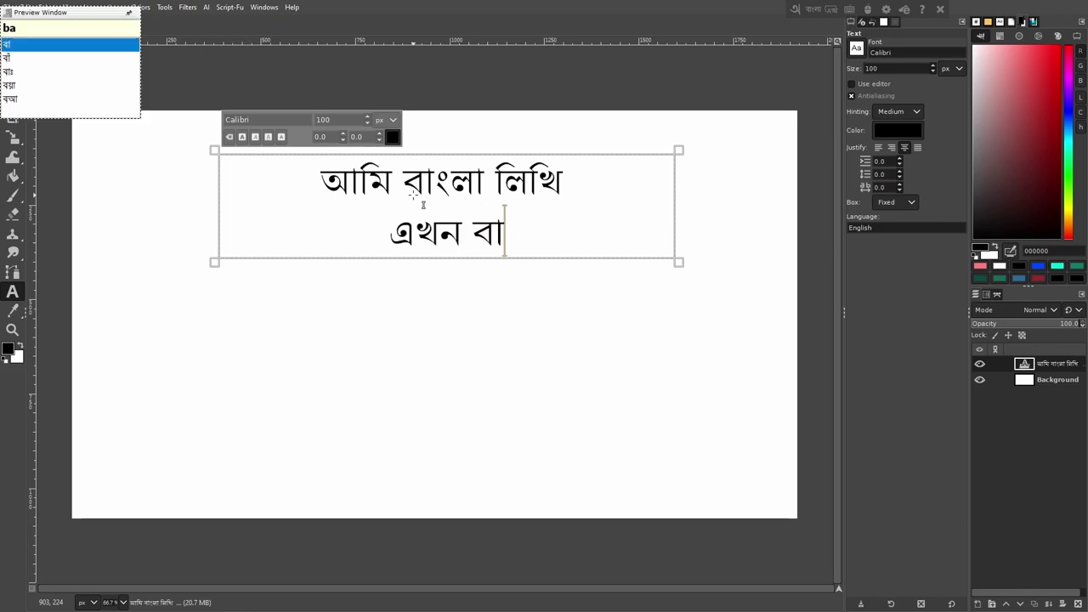
text(ngl)
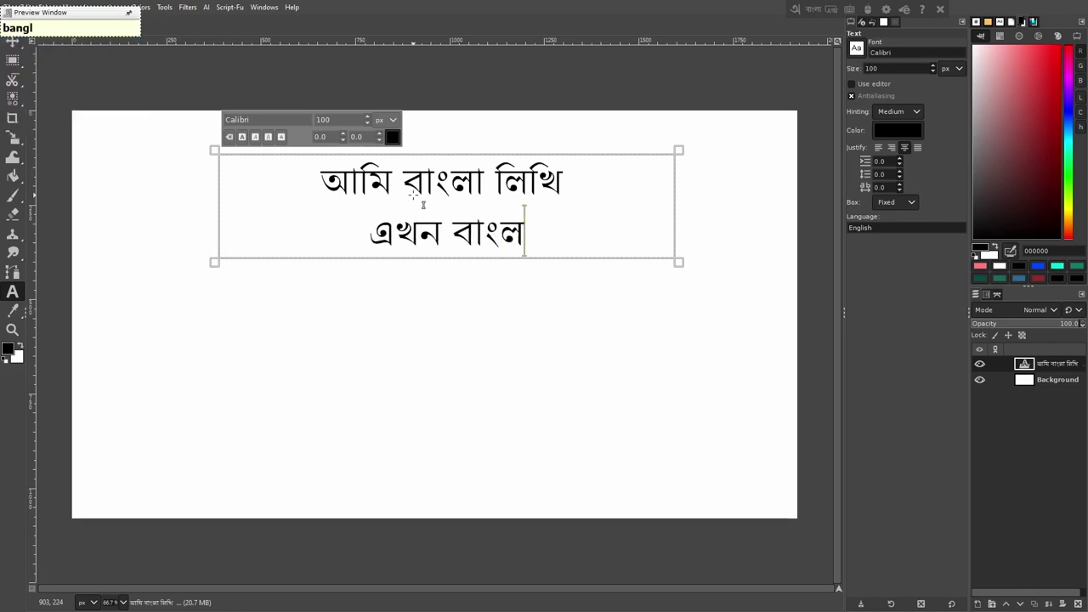
text(a)
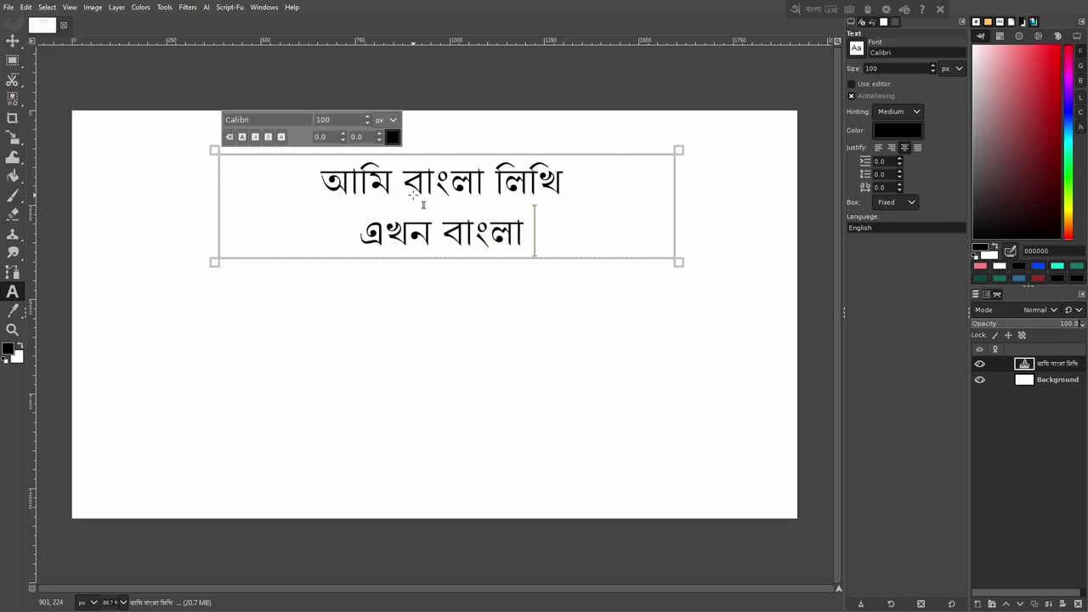
text( T)
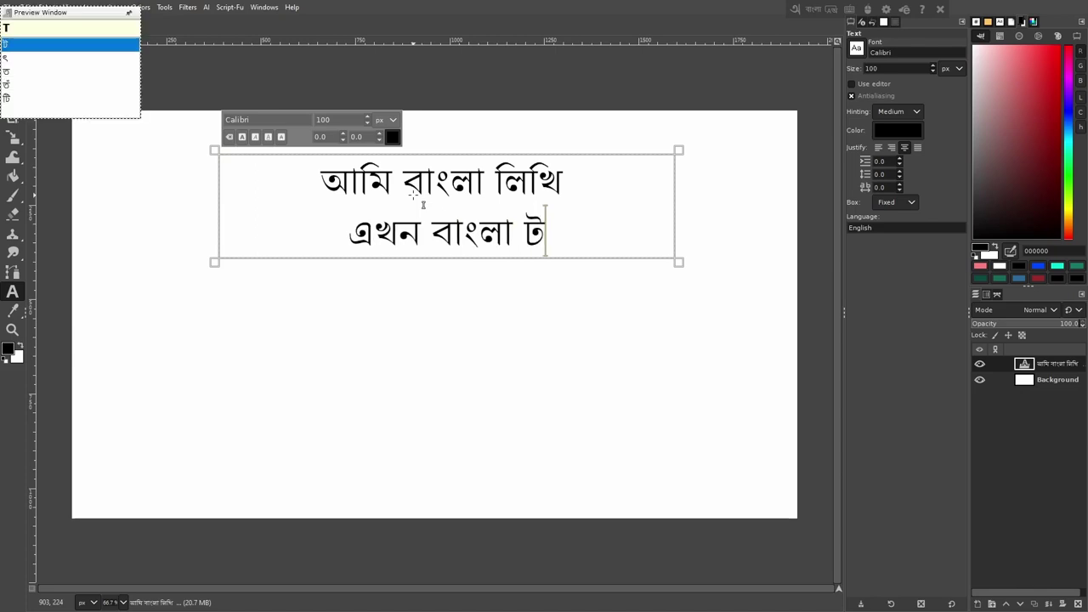
text(ai)
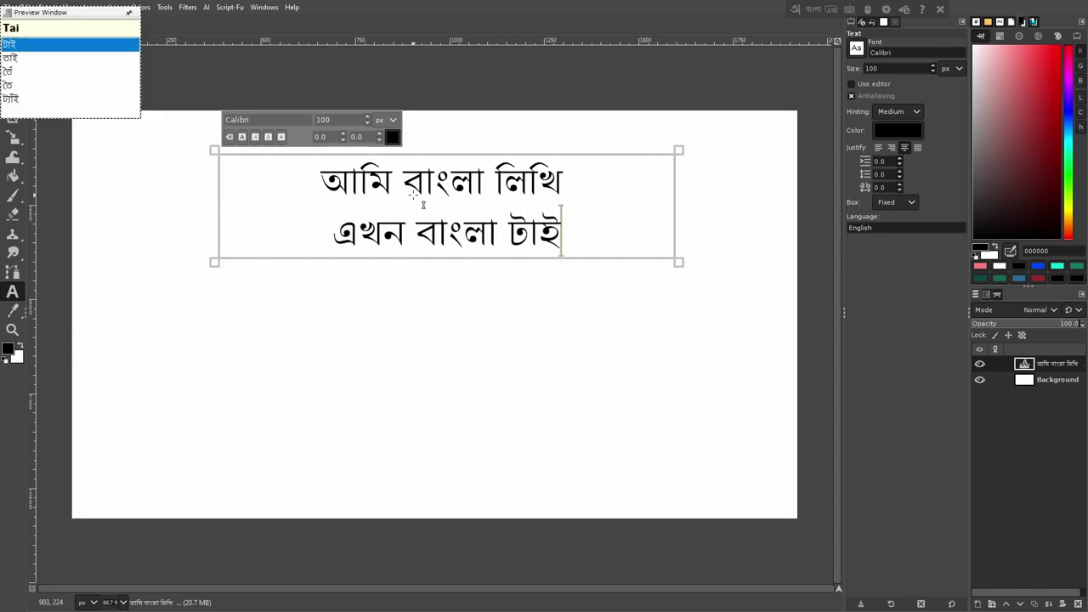
text(p)
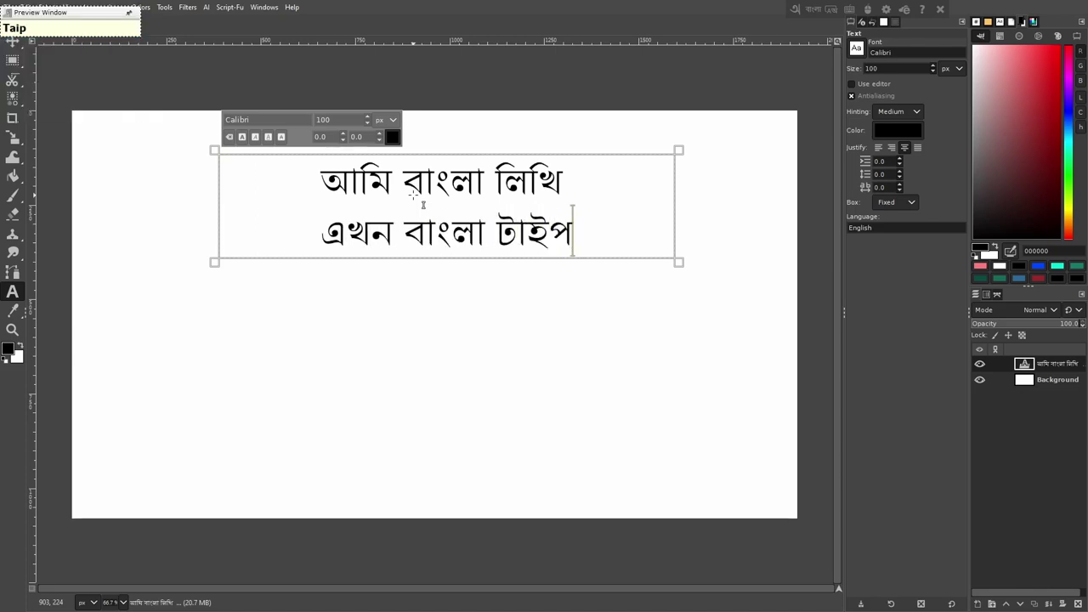
text(ing)
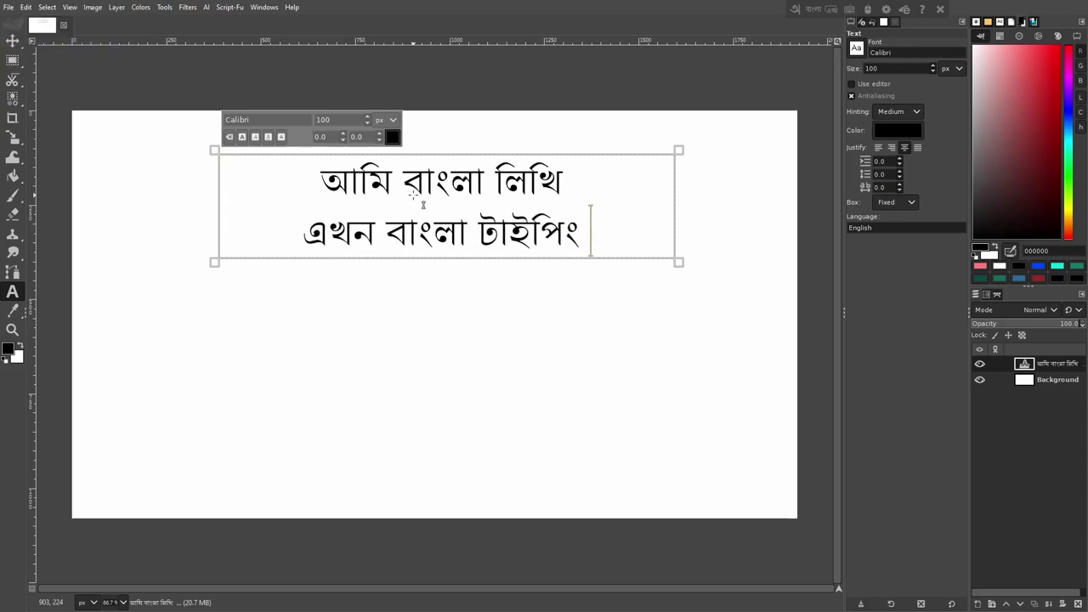
text( et)
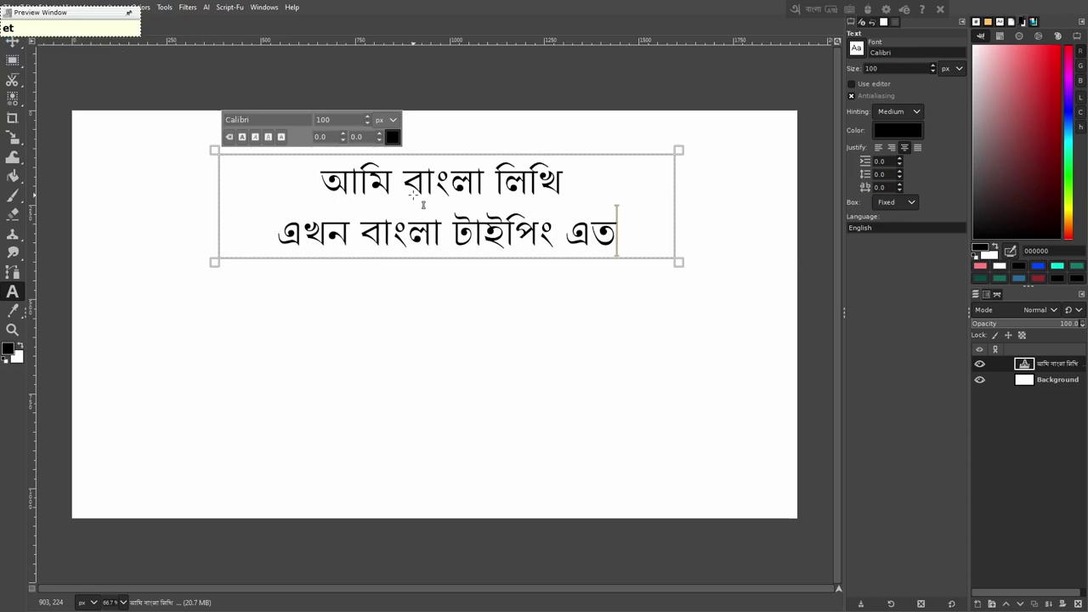
text(Ta)
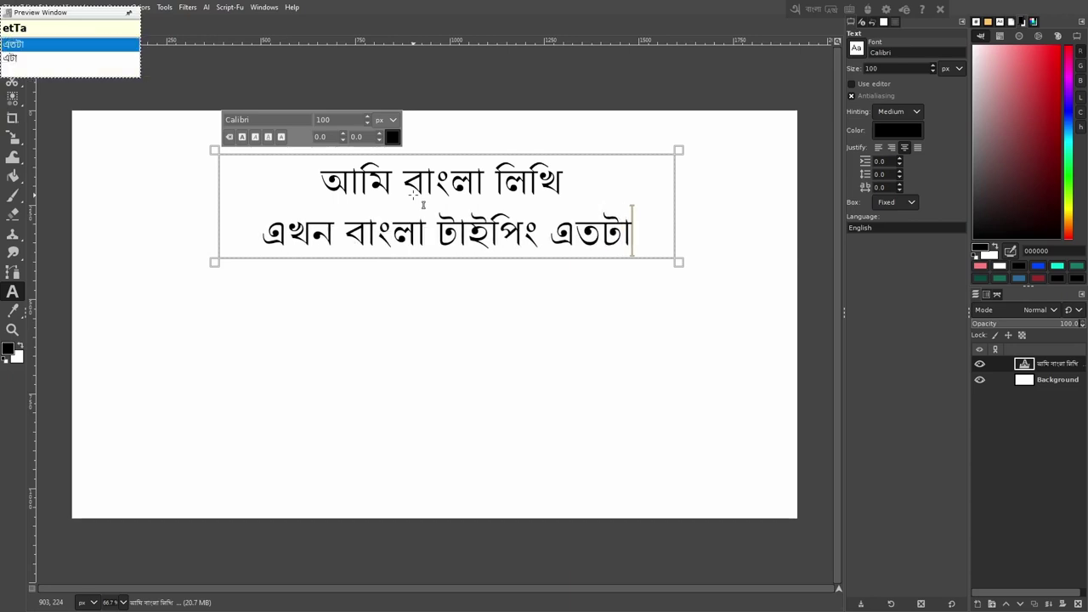
text(i )
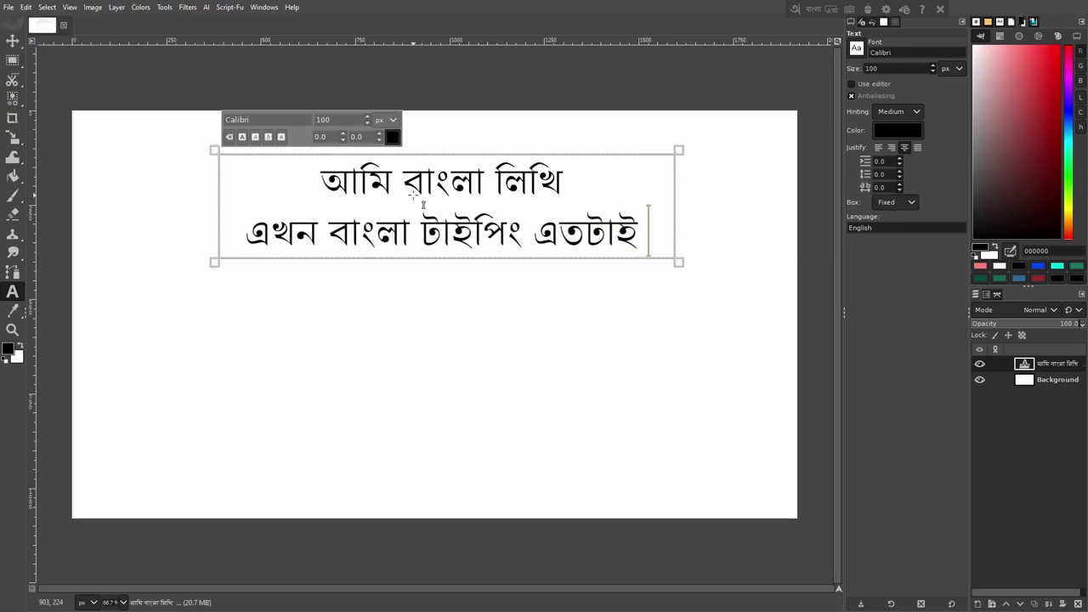
text(sh)
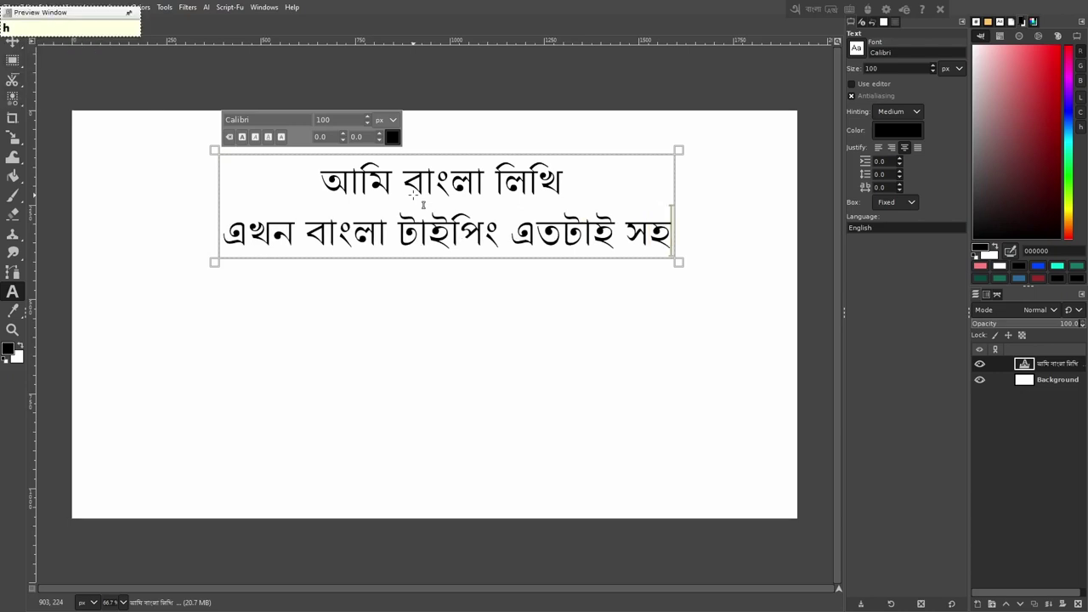
key(BackSpace)
key(BackSpace)
key(Return)
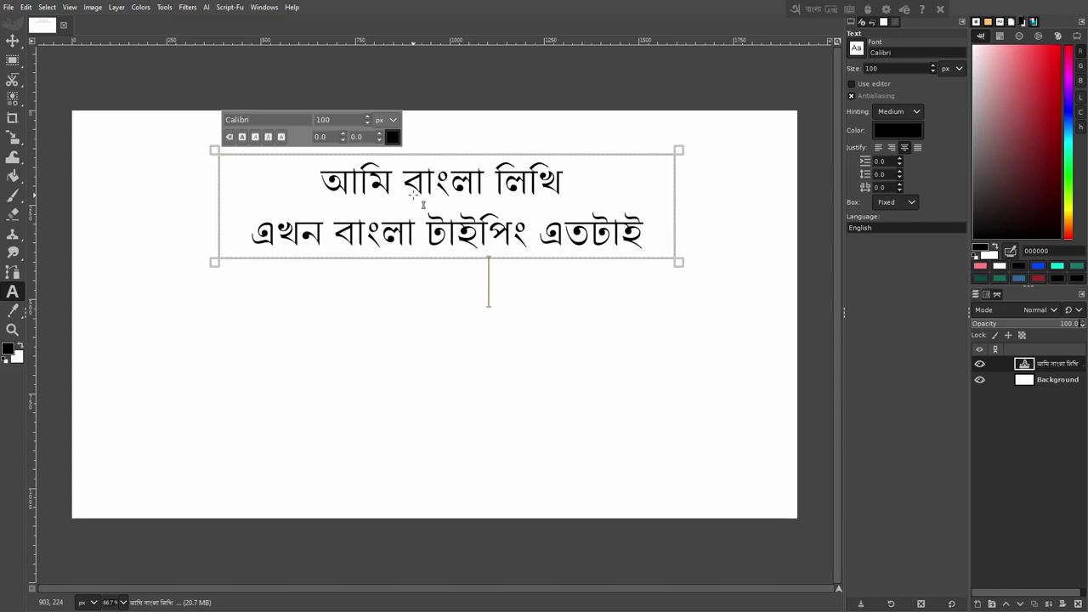
Step: Make the text box Dynamic and move the text layer slightly up and left
click(906, 208)
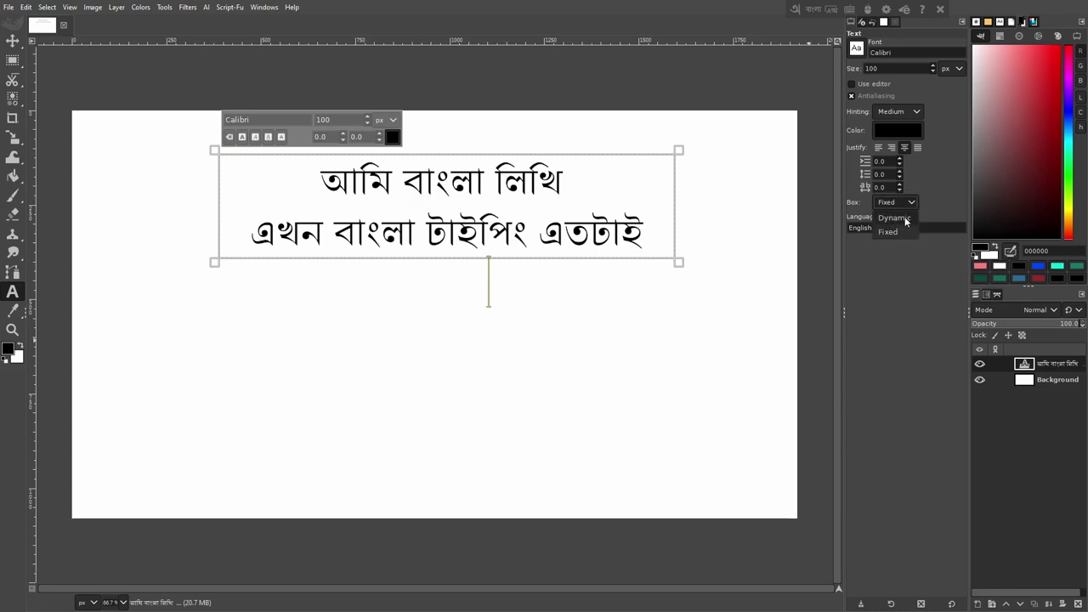
click(905, 217)
text(সহজ)
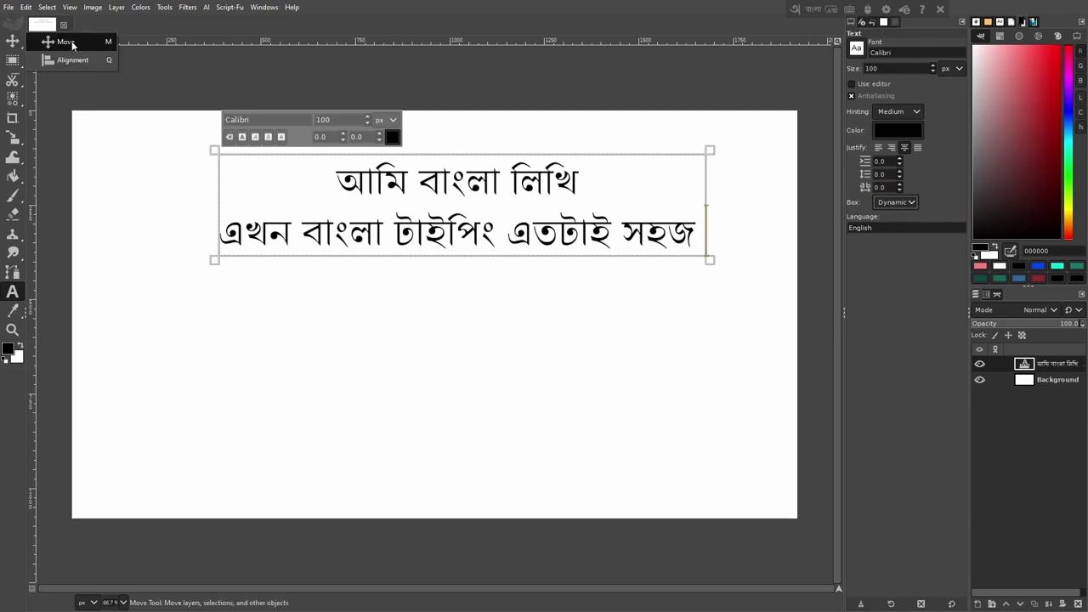
click(13, 40)
drag(251, 246, 422, 210)
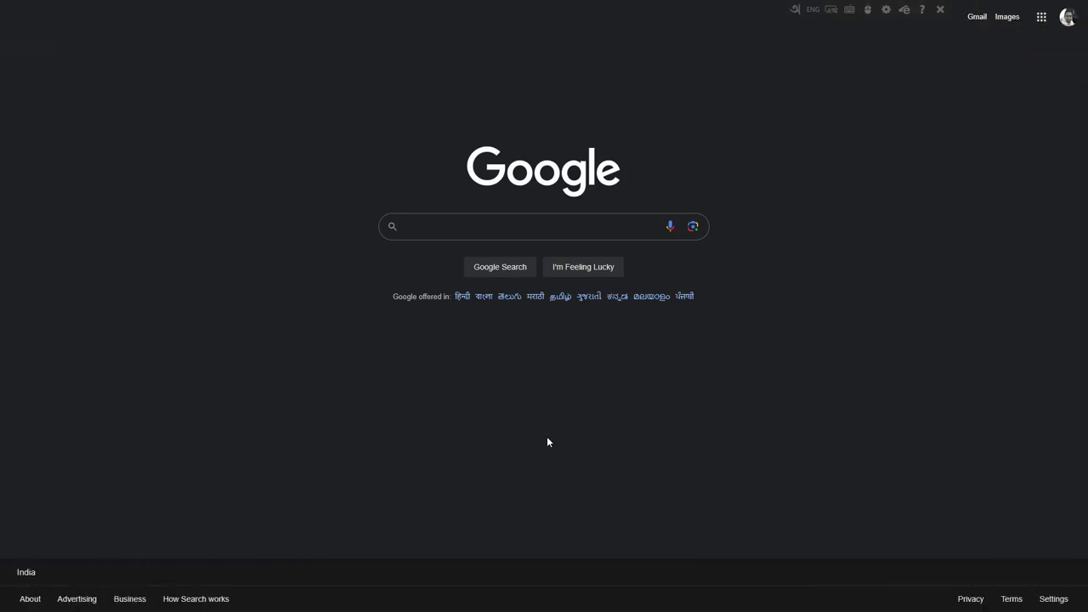
Step: Search Google for 'free bangla font'
text(free )
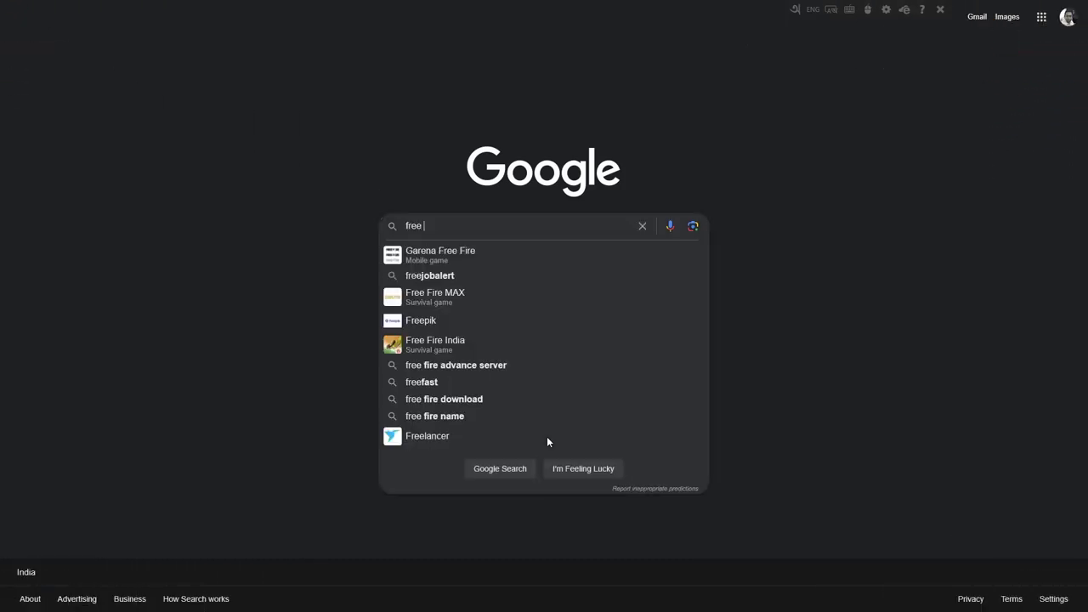
text(bangla fon)
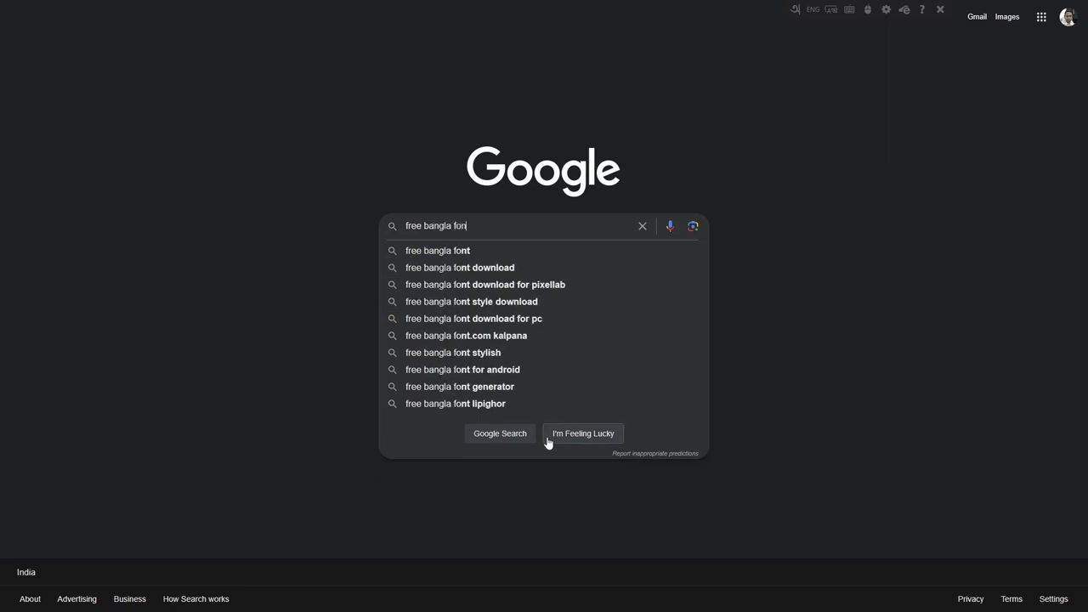
text(t)
key(Return)
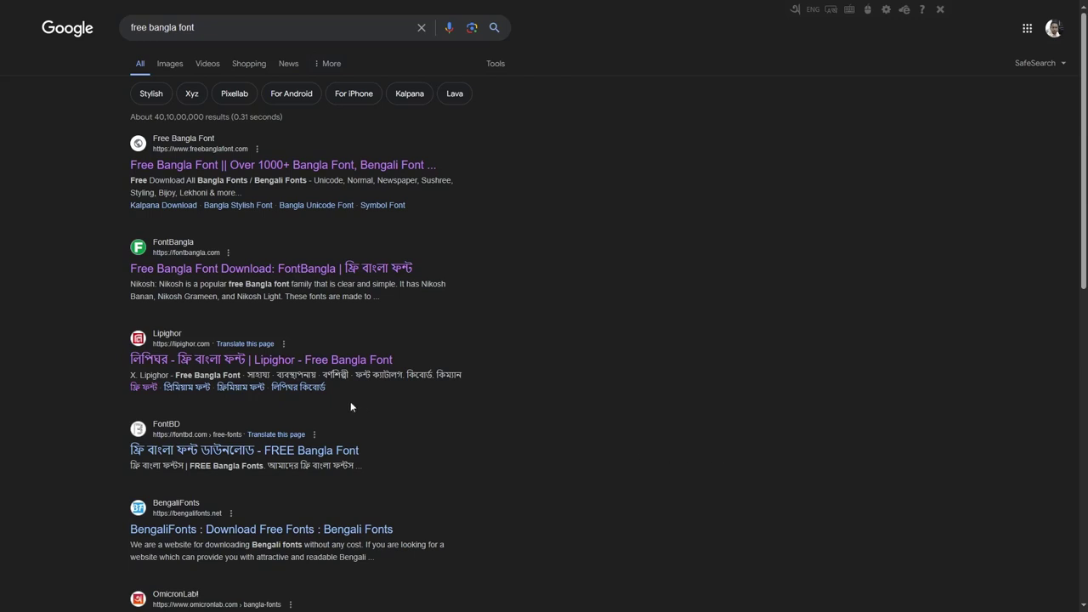
Step: Open Lipighor, dismiss the translate bar, and browse the free fonts catalogue to its next page
click(324, 366)
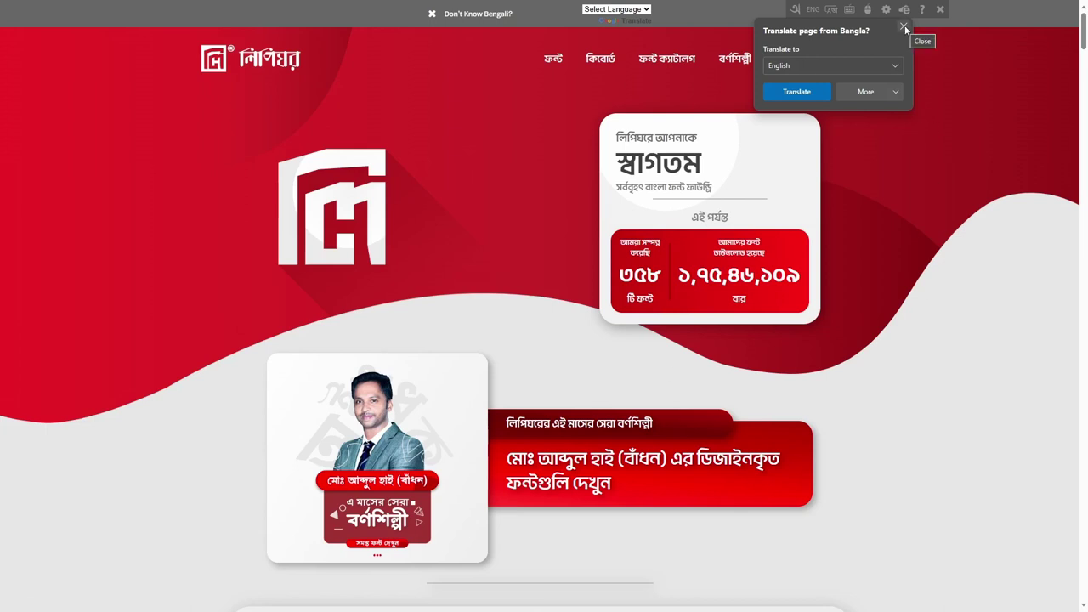
click(431, 14)
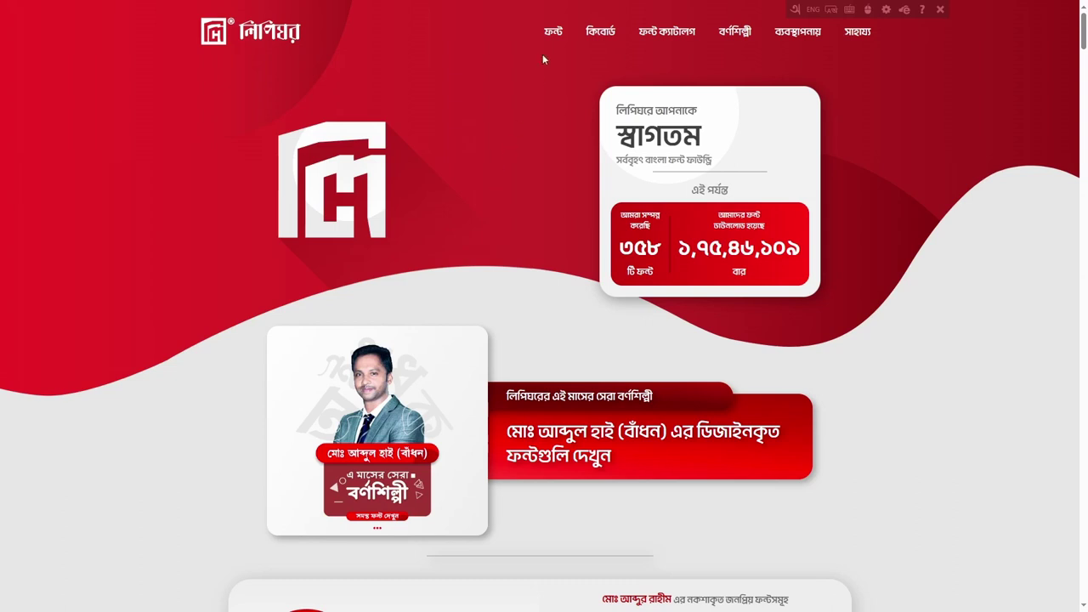
mouse_move(545, 32)
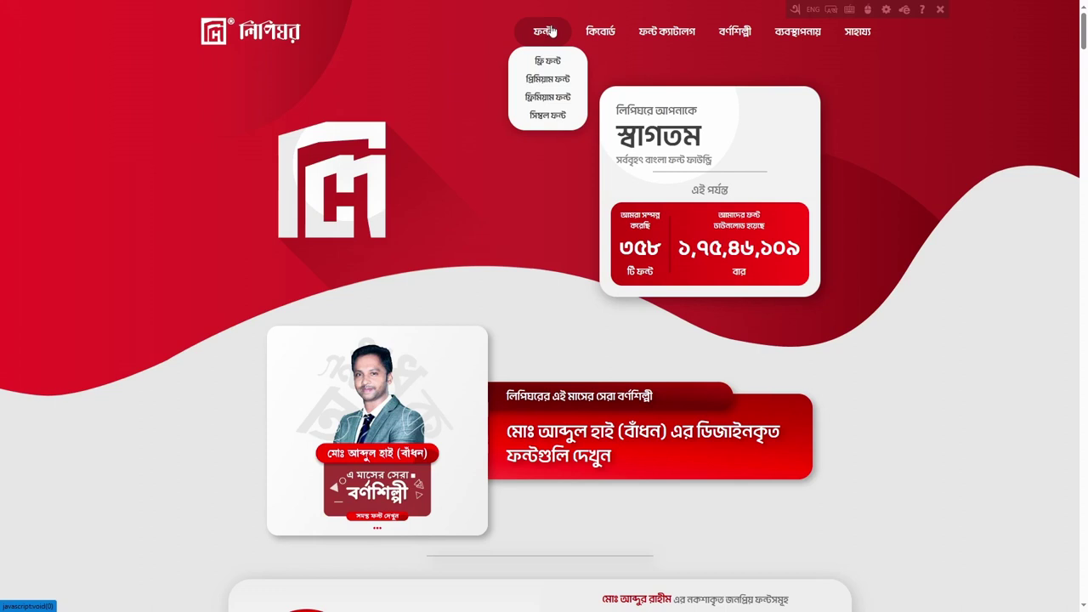
click(548, 62)
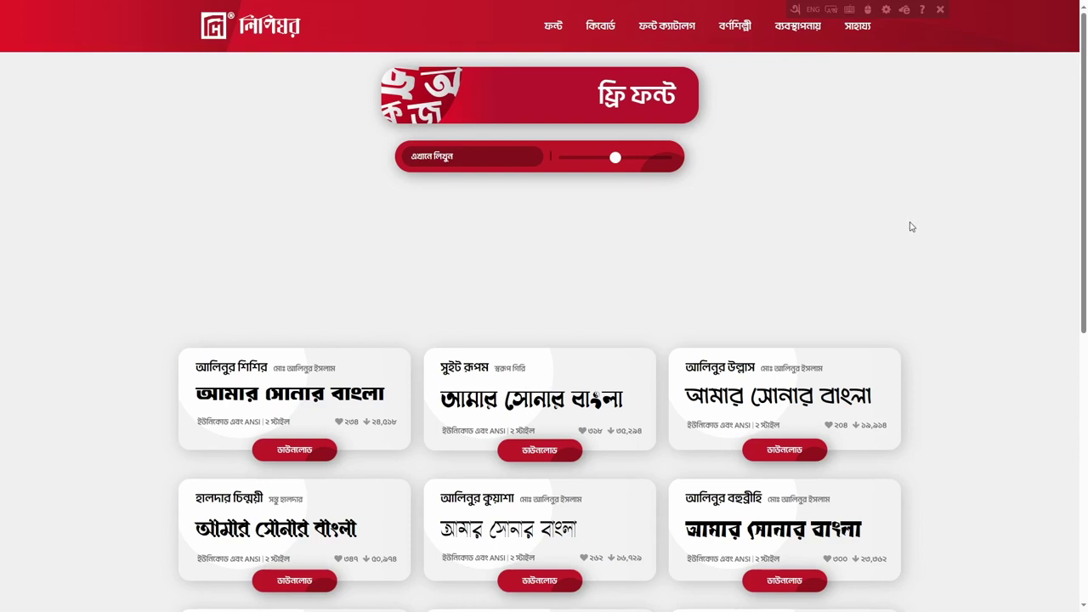
scroll(912, 222, down, 2)
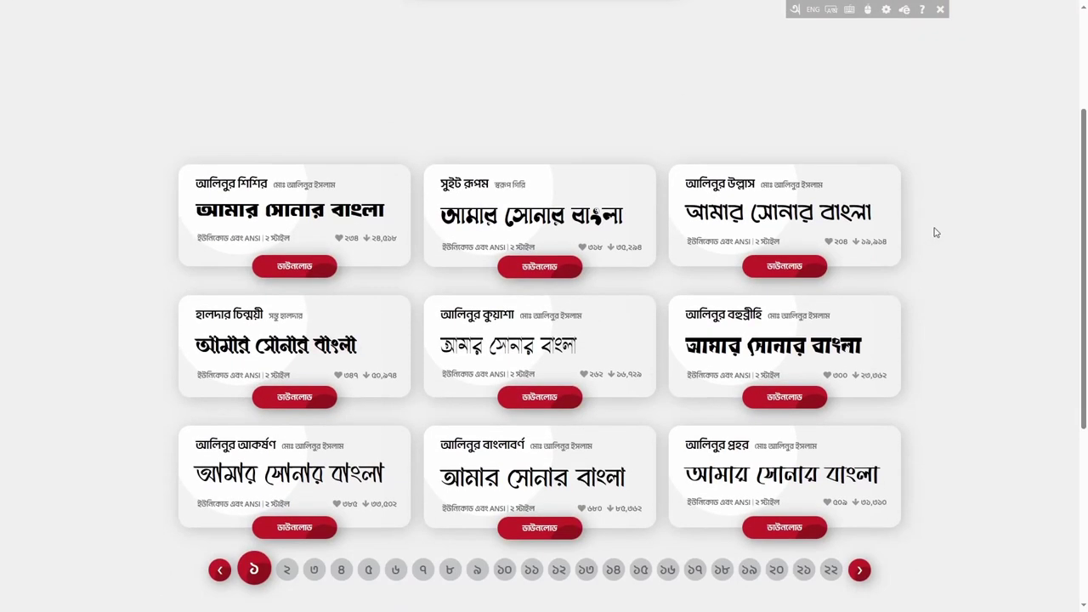
scroll(935, 232, down, 1)
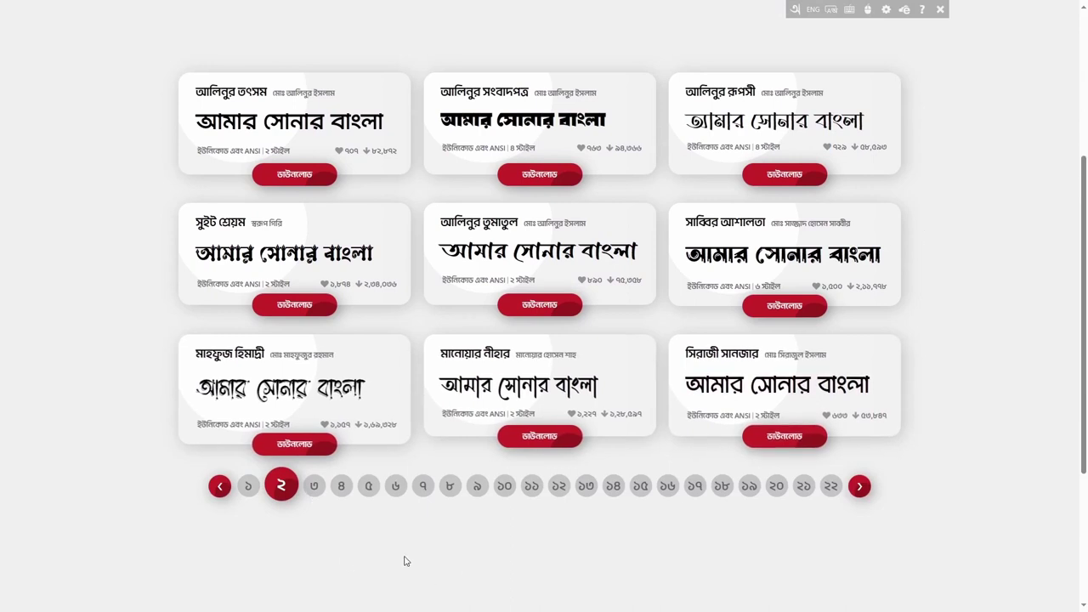
click(314, 485)
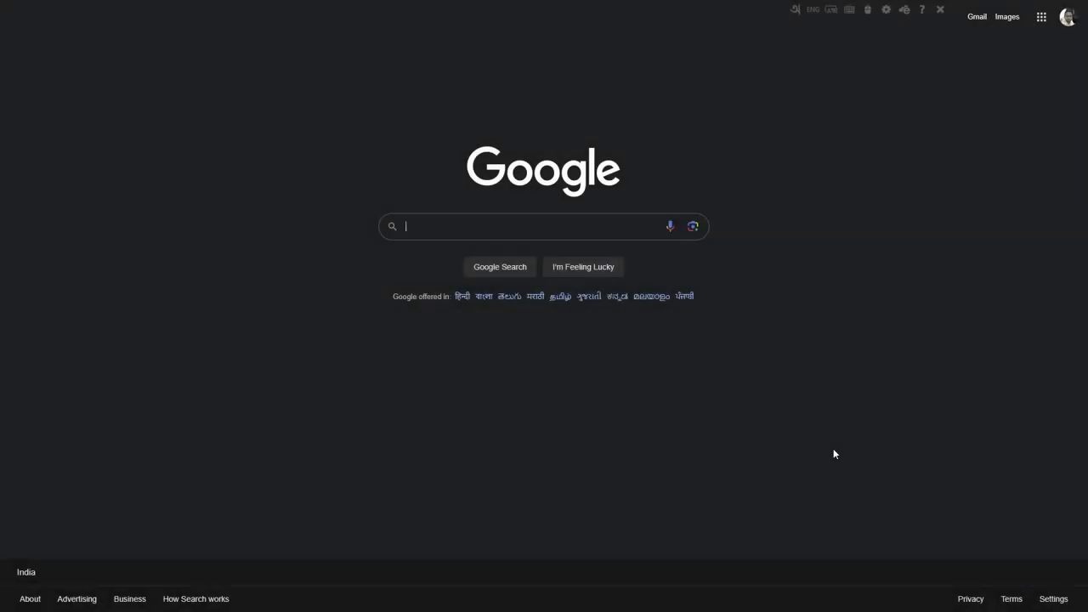
Step: Search Google for 'avro keyboard' using the suggestion
text(avr)
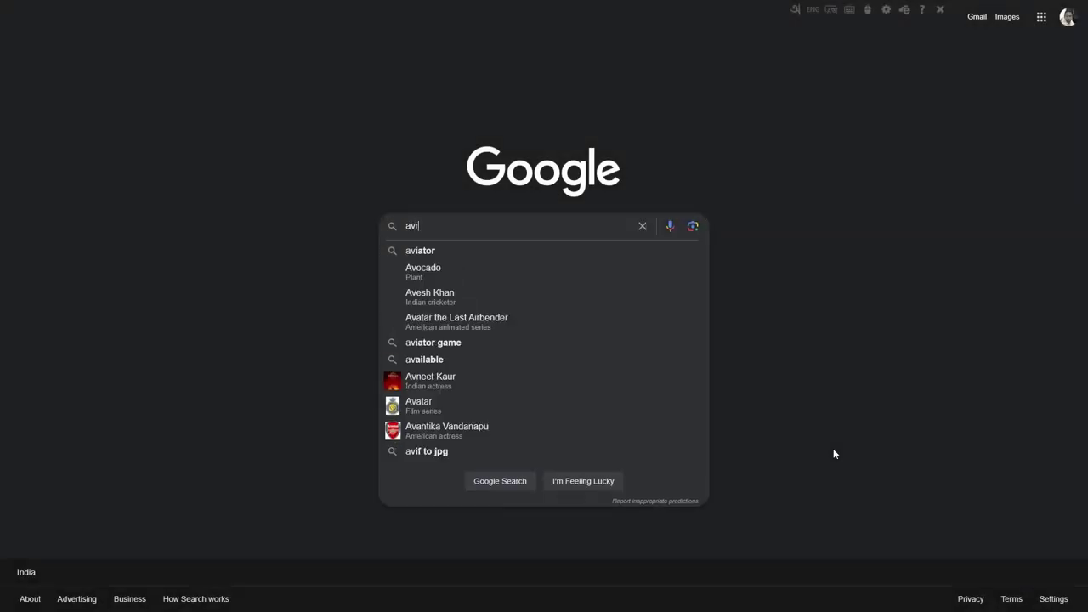
text(o)
click(465, 252)
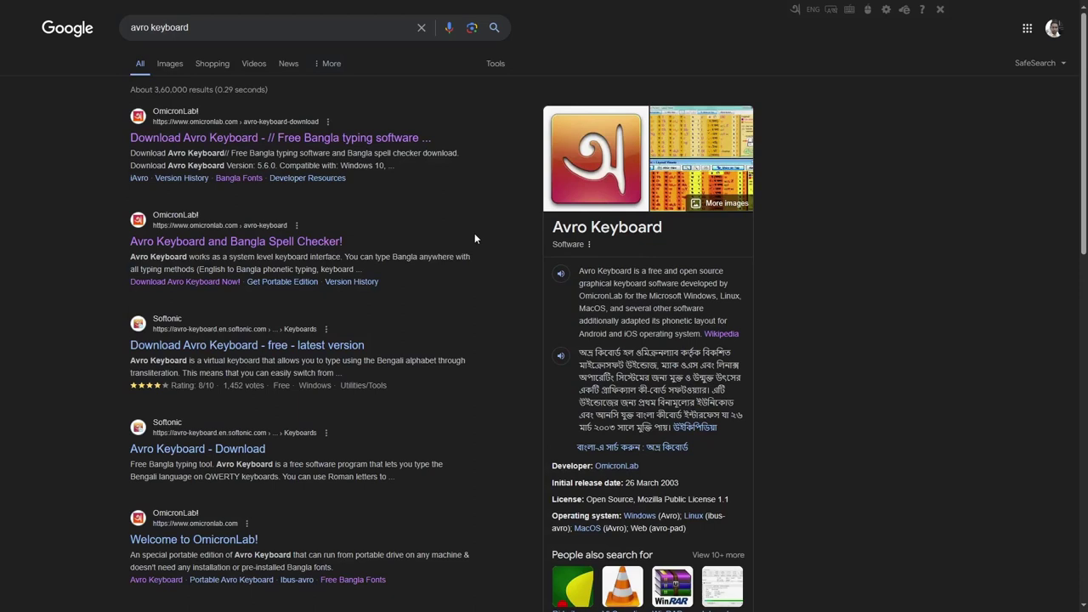
Step: Open OmicronLab's Free Bangla Fonts Download page and scroll down through the font list
click(282, 246)
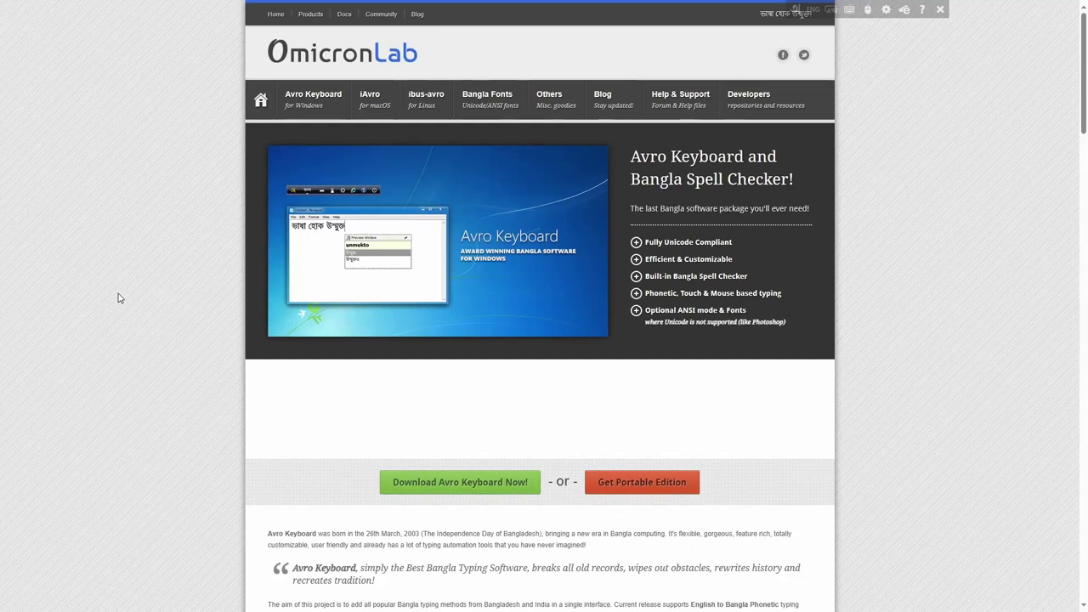
click(499, 111)
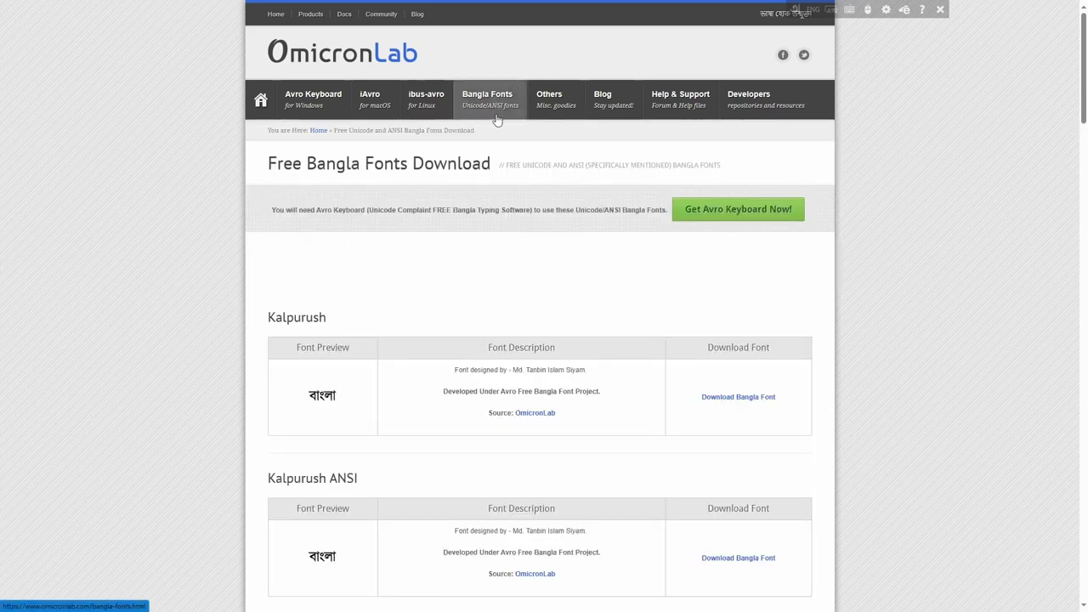
scroll(561, 271, down, 2)
scroll(561, 271, down, 2)
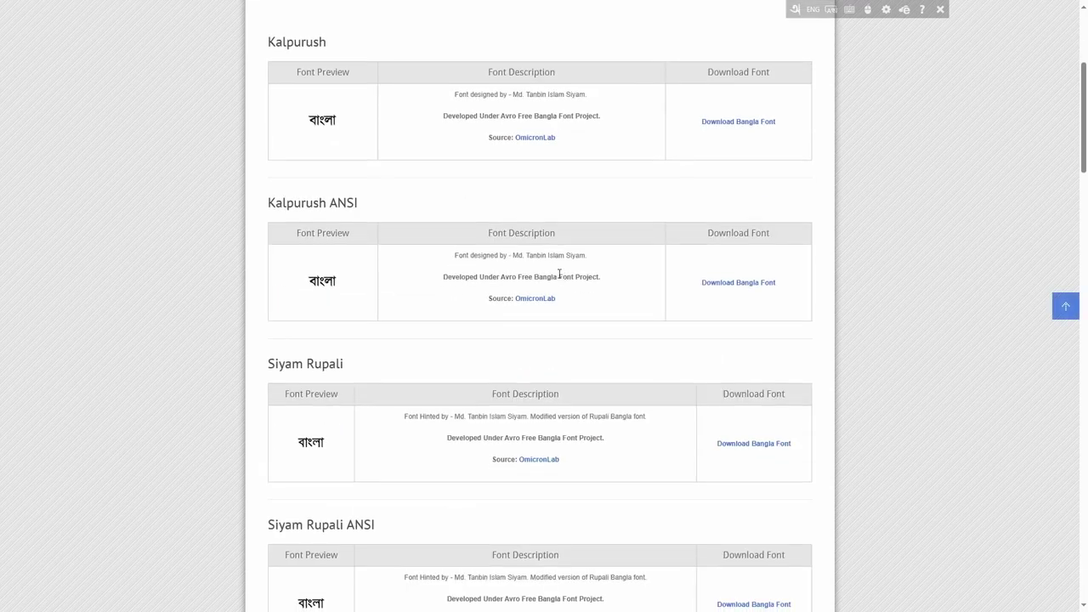
scroll(556, 274, down, 2)
scroll(554, 279, down, 1)
scroll(553, 274, down, 2)
scroll(552, 274, down, 3)
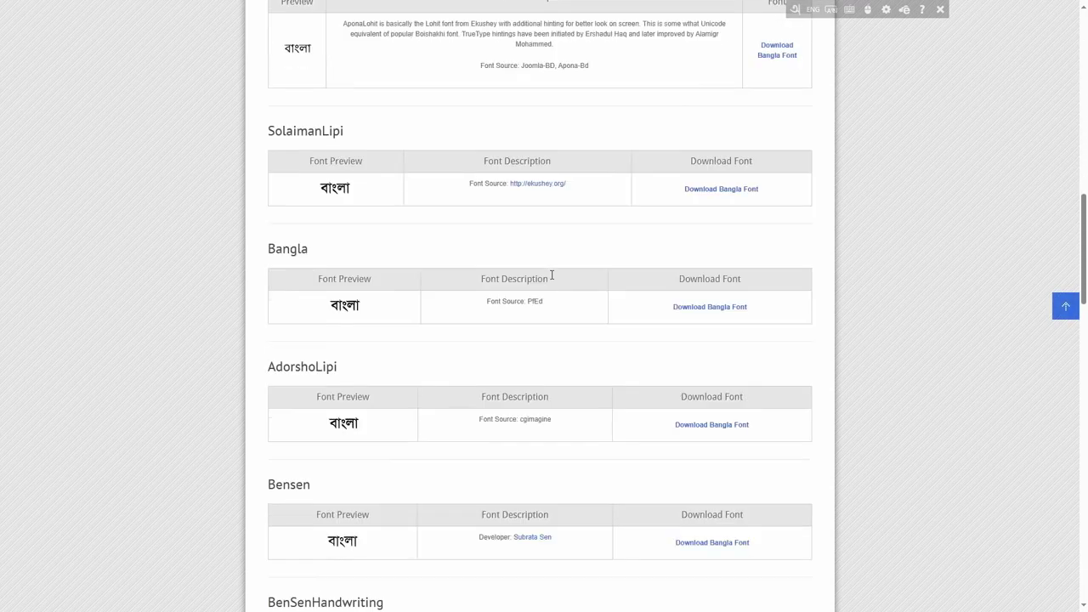
scroll(548, 245, down, 1)
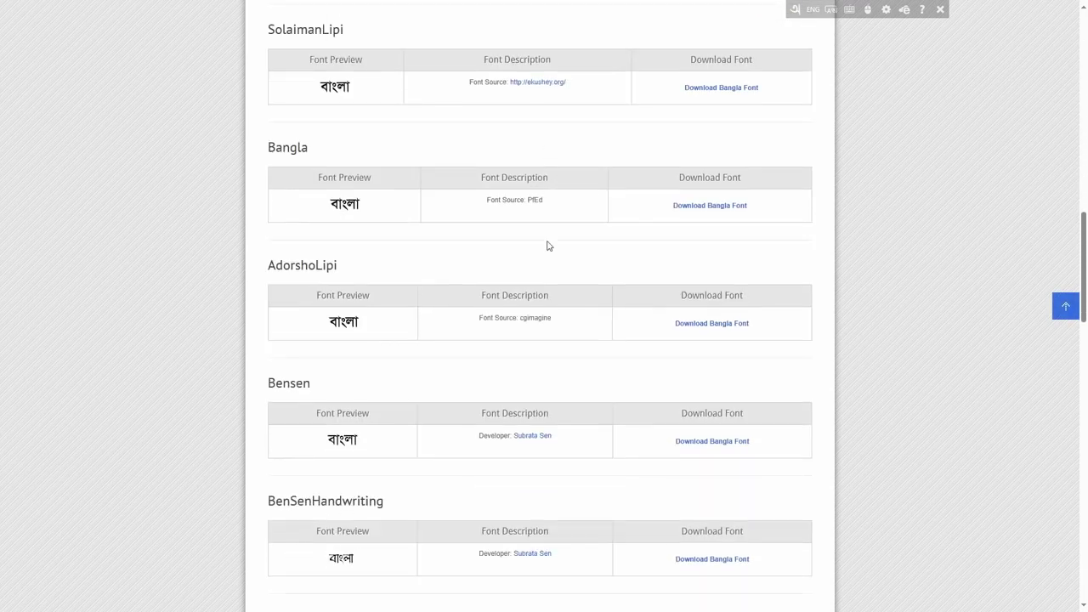
scroll(549, 246, down, 1)
scroll(549, 244, down, 2)
scroll(453, 219, down, 1)
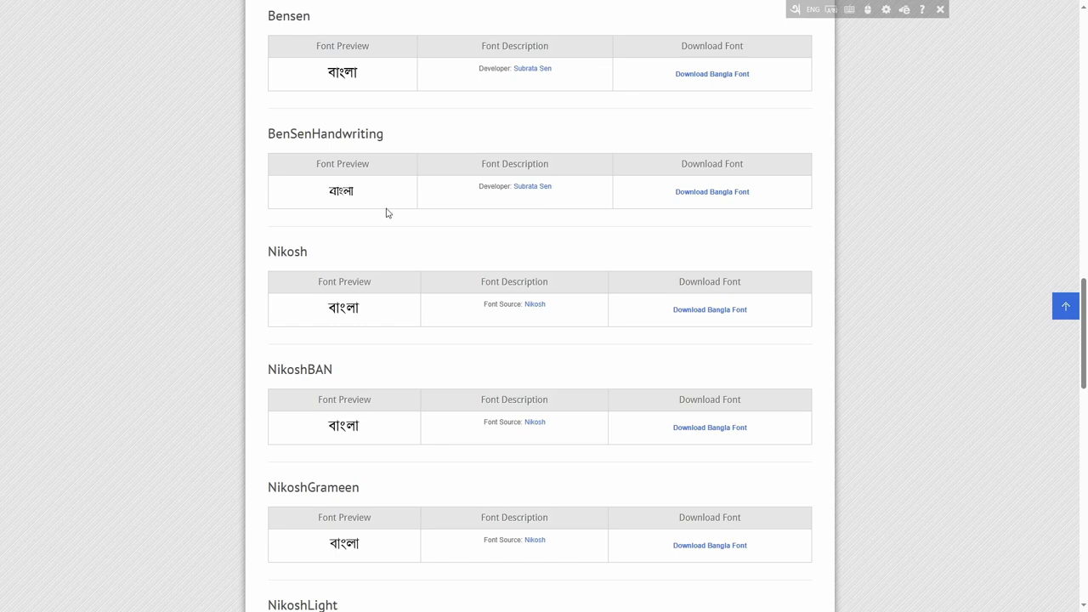
scroll(389, 267, down, 2)
scroll(388, 269, down, 3)
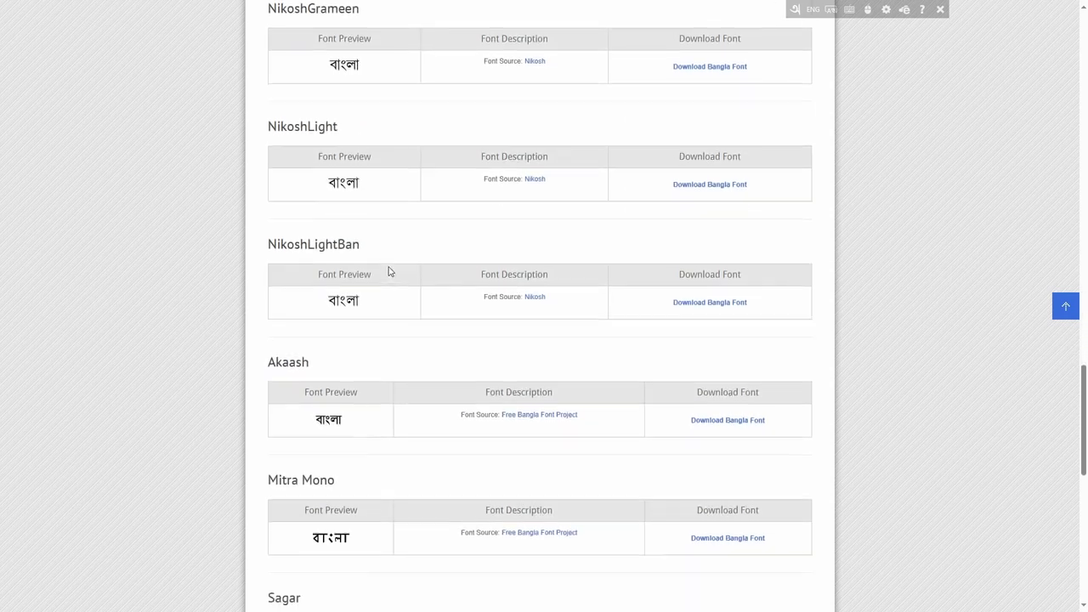
scroll(388, 272, down, 2)
scroll(386, 275, down, 3)
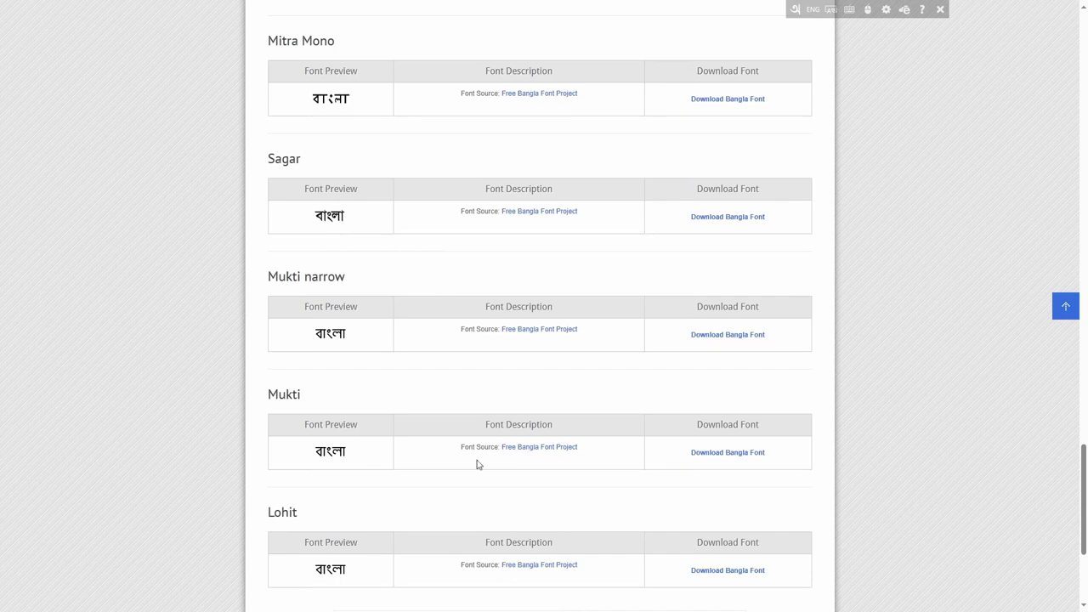
scroll(414, 412, down, 2)
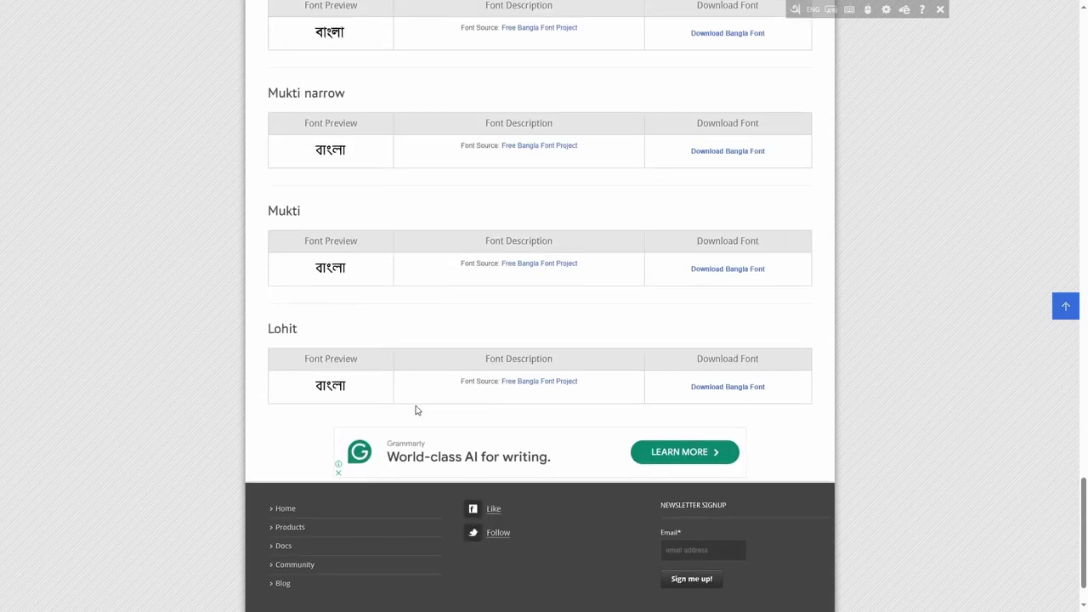
Step: Scroll back up to the top of the Bangla fonts list
scroll(418, 405, up, 1)
scroll(442, 400, up, 5)
scroll(467, 395, up, 1)
scroll(493, 406, up, 3)
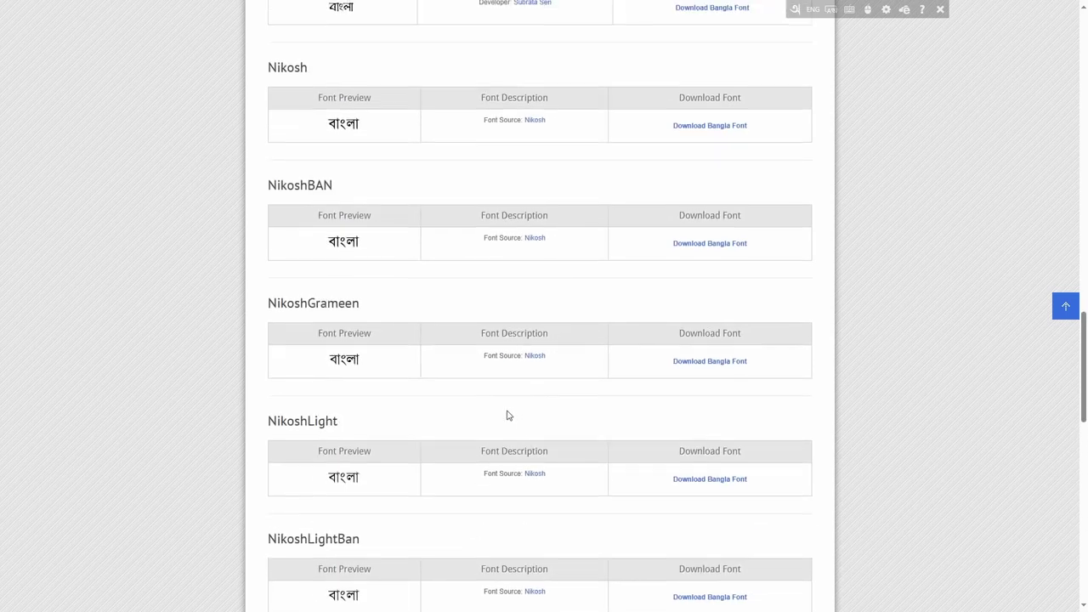
scroll(515, 421, up, 3)
scroll(520, 426, up, 2)
scroll(520, 425, up, 1)
scroll(521, 423, up, 2)
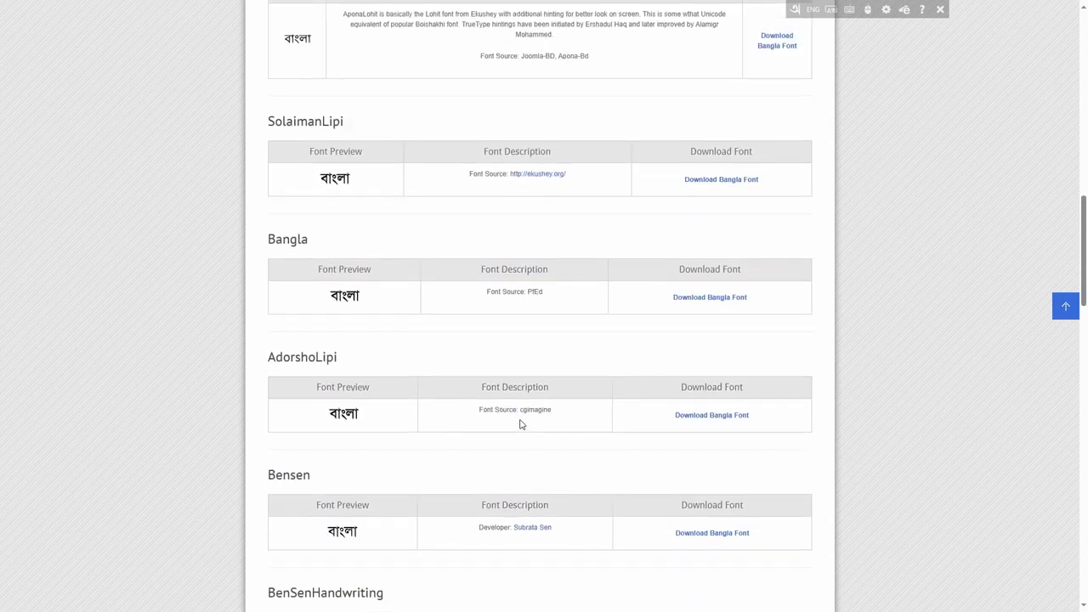
scroll(520, 415, up, 3)
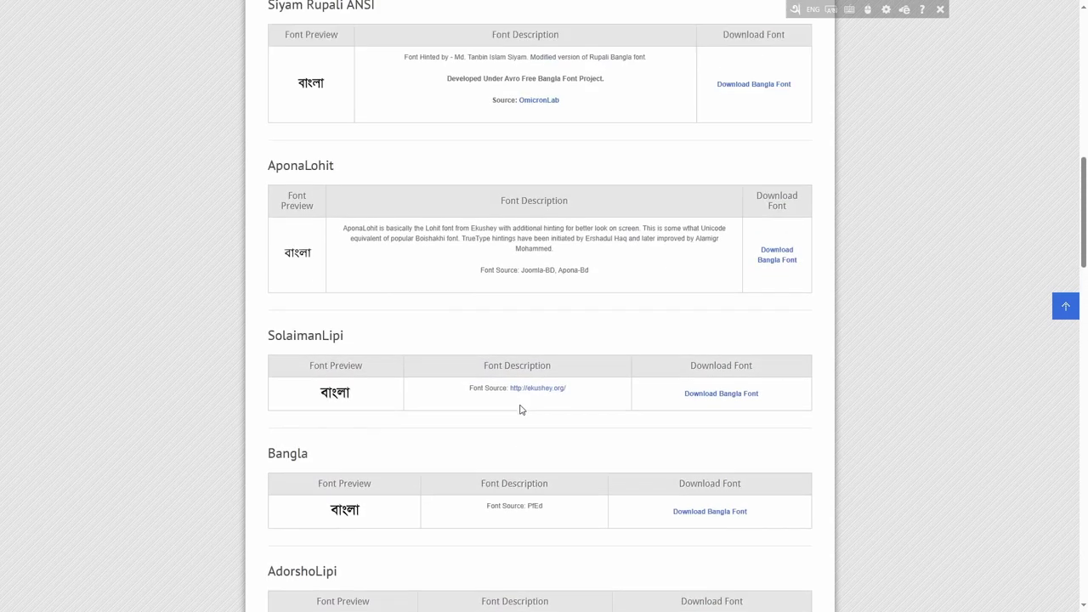
scroll(520, 408, up, 2)
scroll(520, 406, up, 3)
scroll(519, 413, up, 1)
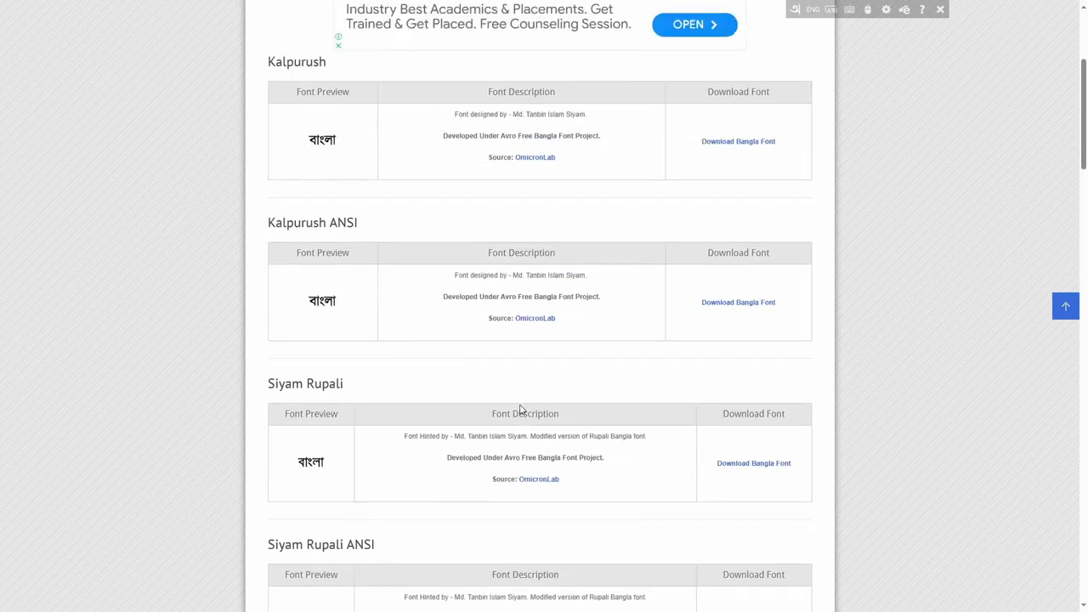
scroll(520, 414, up, 2)
scroll(519, 413, up, 1)
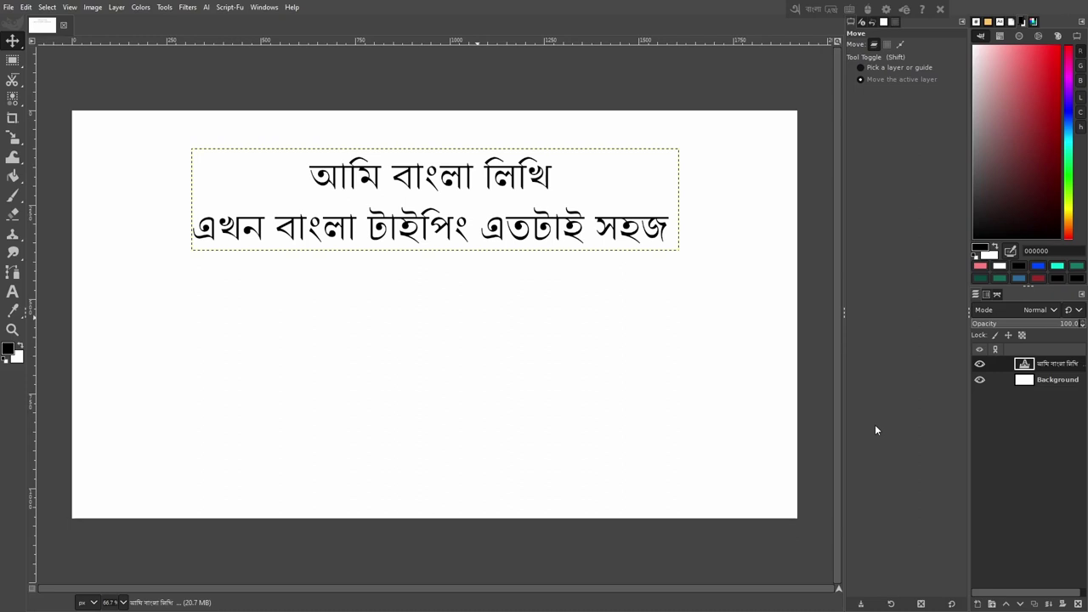
Step: Back in GIMP, select the Text tool to edit the Bangla lines again
click(14, 293)
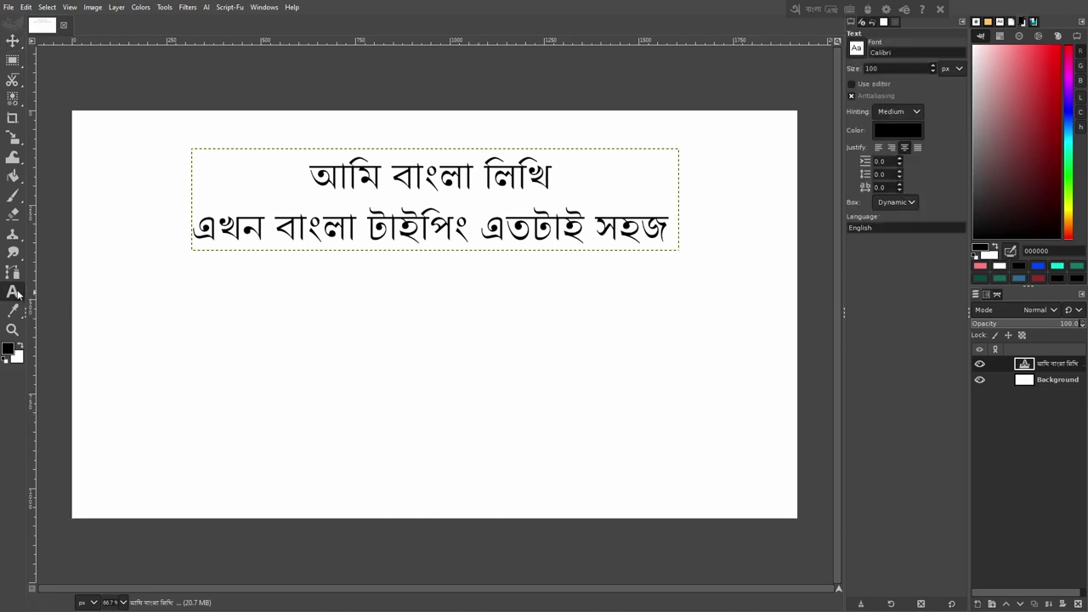
Step: Draw a fixed-size text box below the two black Bangla lines
drag(184, 286, 686, 413)
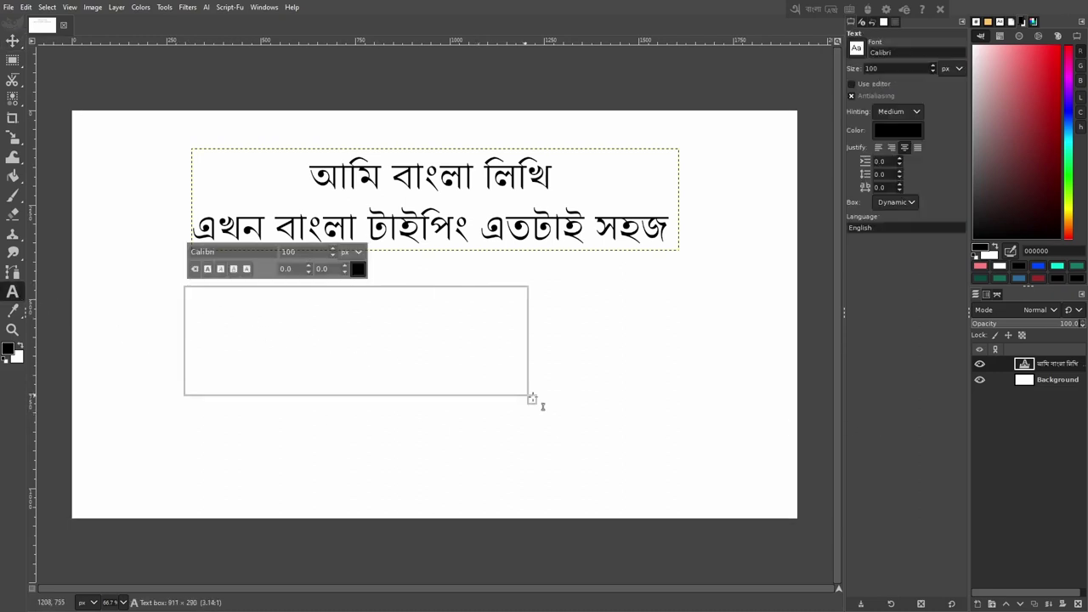
click(897, 202)
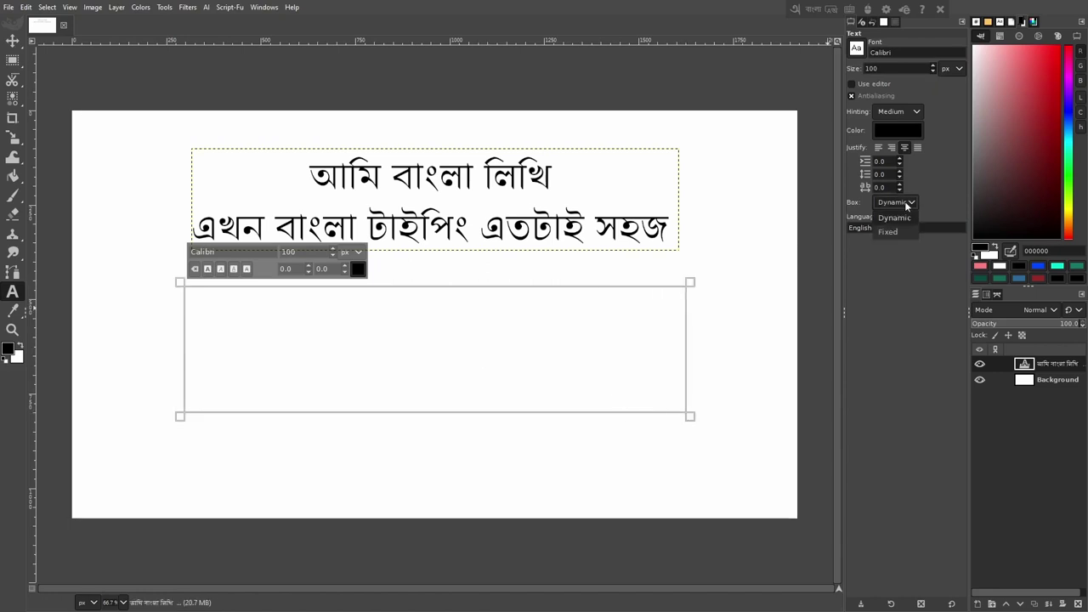
click(902, 228)
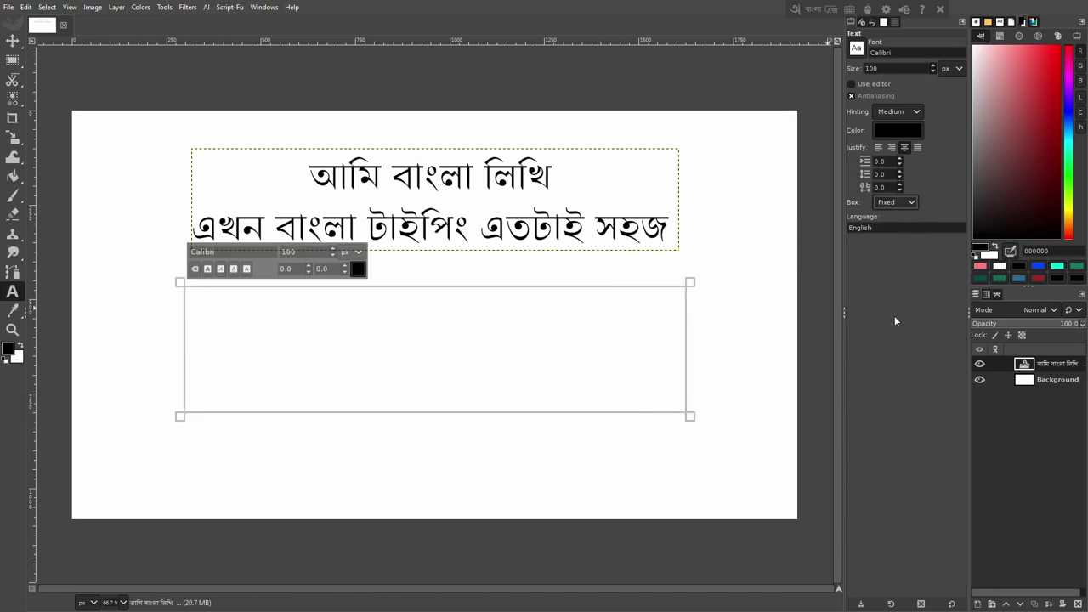
Step: Choose BenSen as the text tool font from the font list
click(857, 47)
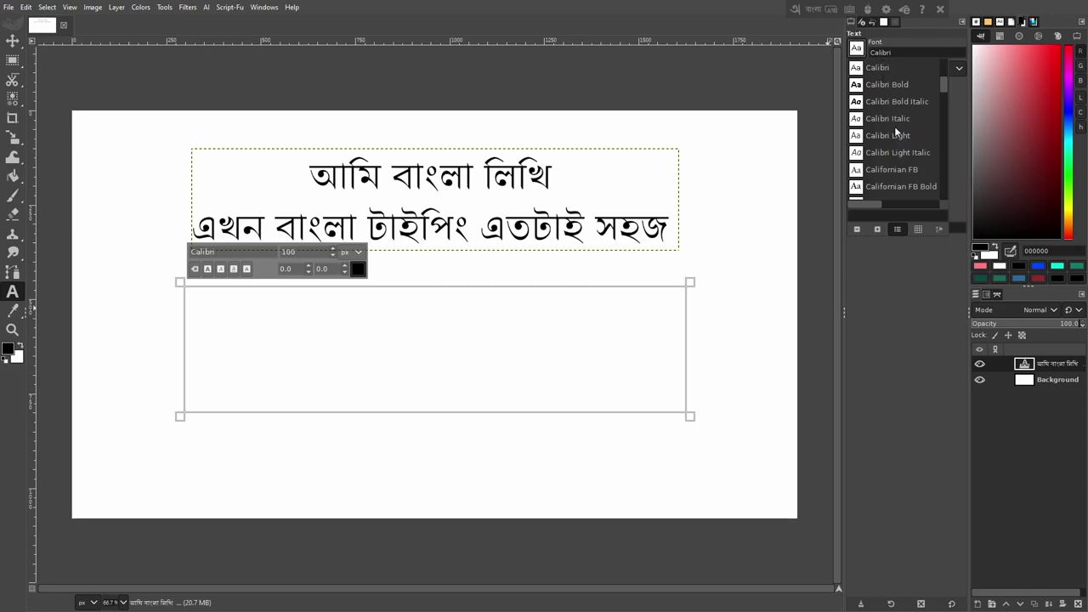
scroll(895, 126, up, 3)
scroll(894, 125, up, 2)
scroll(897, 139, up, 2)
scroll(897, 139, up, 2)
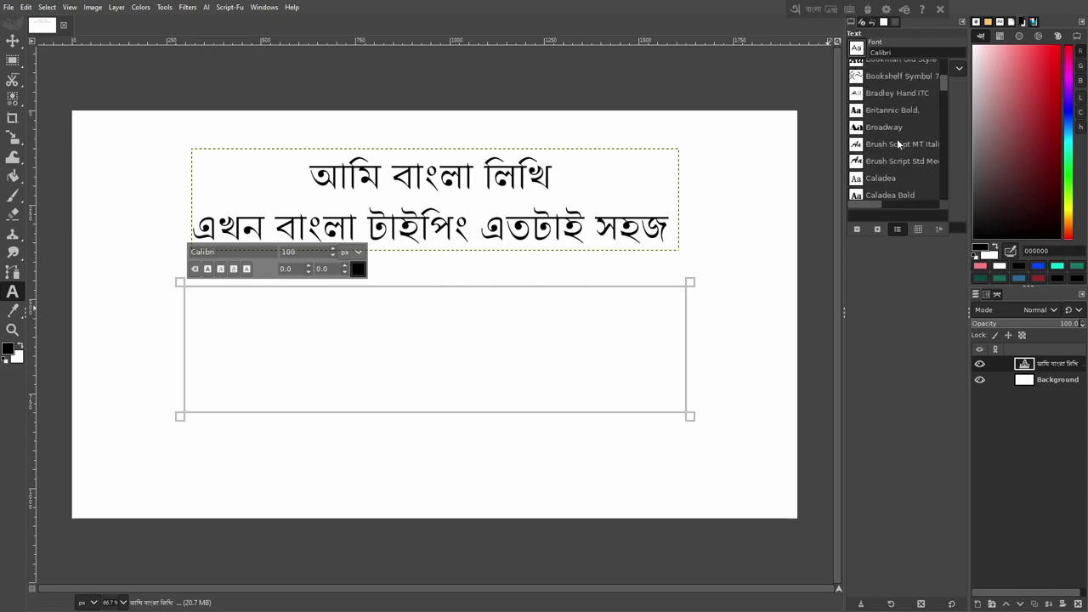
scroll(897, 138, up, 2)
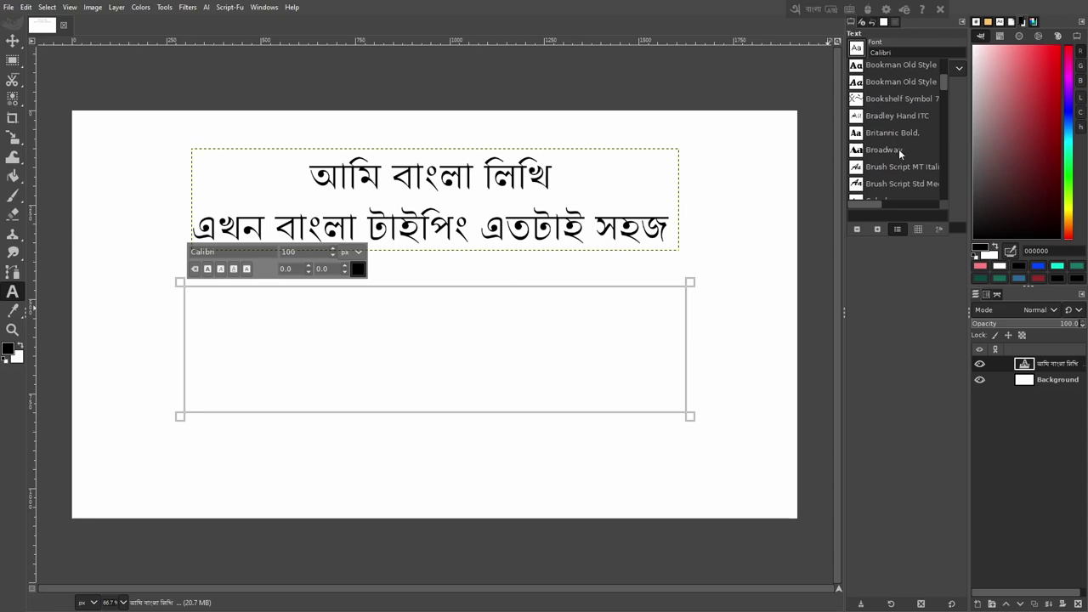
scroll(900, 150, up, 1)
scroll(899, 149, up, 2)
scroll(899, 149, up, 2)
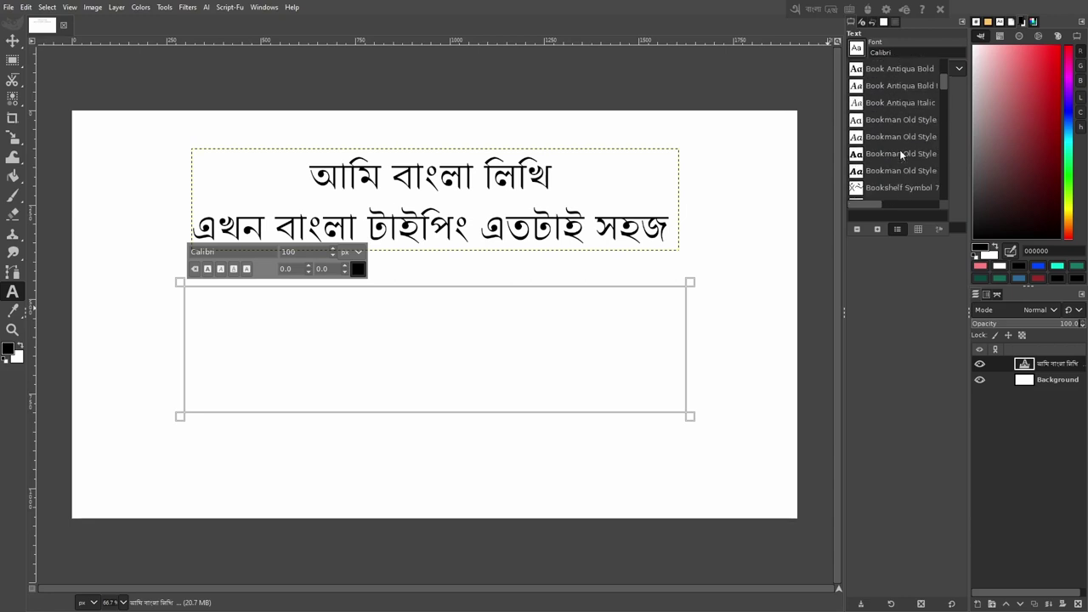
scroll(899, 149, up, 2)
scroll(900, 149, up, 2)
scroll(900, 150, up, 1)
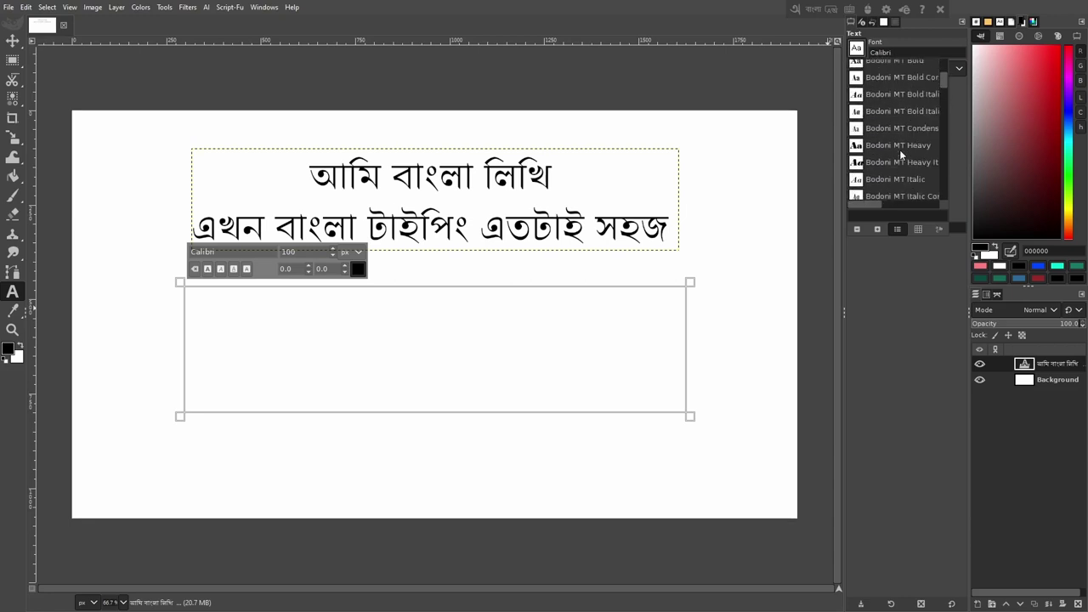
scroll(899, 150, up, 2)
scroll(903, 157, up, 2)
scroll(903, 158, up, 2)
scroll(903, 157, up, 2)
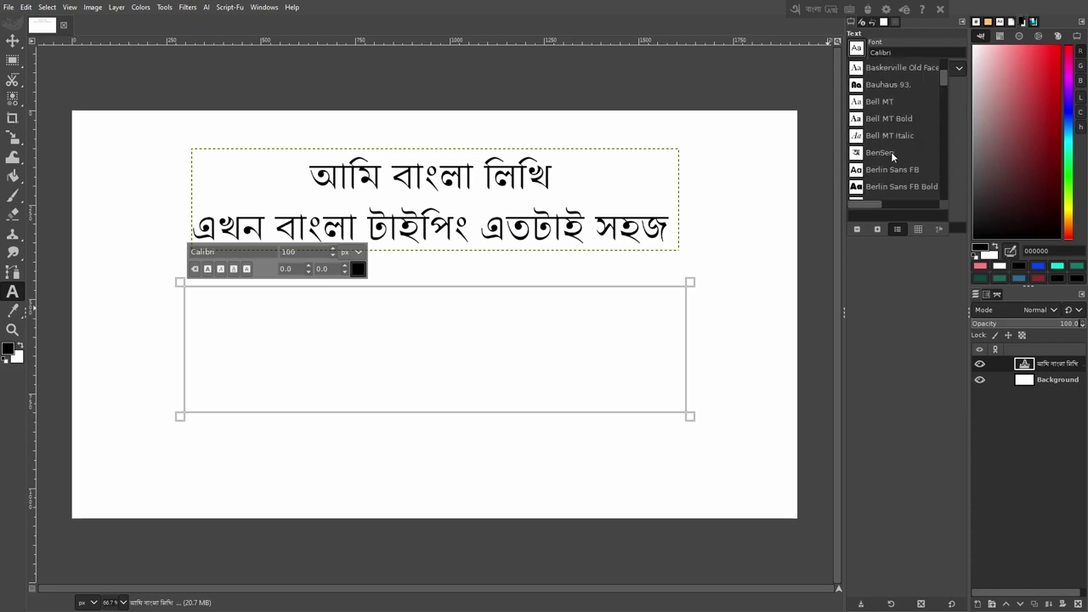
click(891, 152)
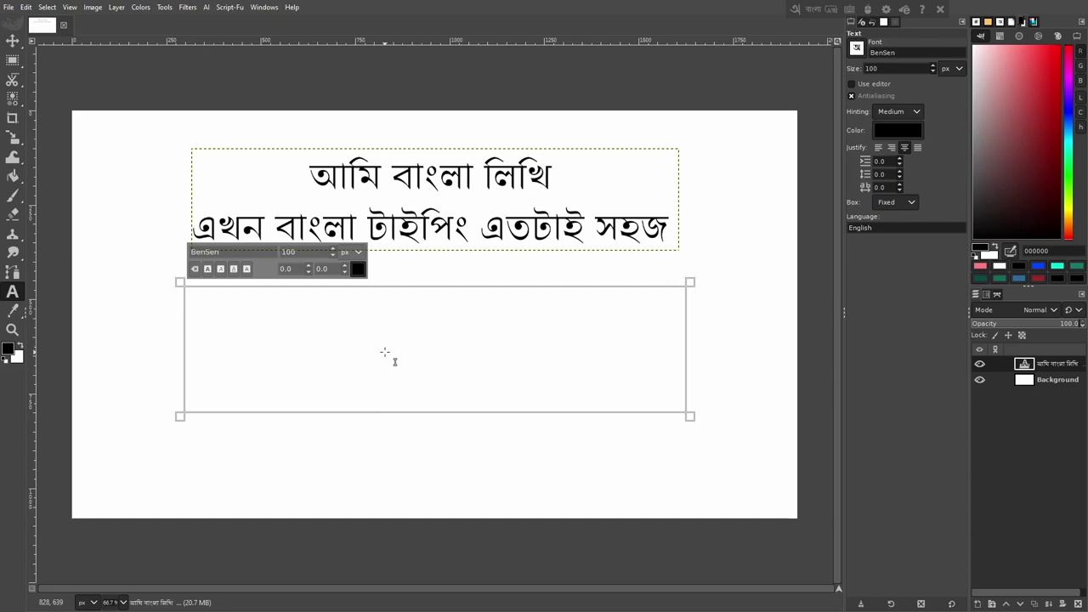
Step: Change the text colour to the dark-red 952a2a history swatch
click(895, 131)
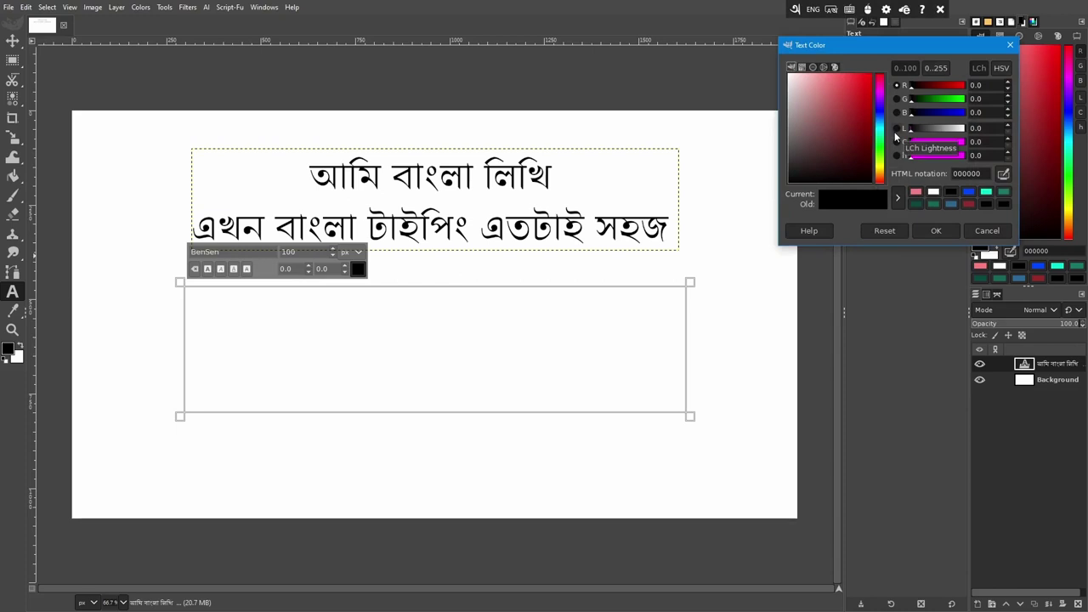
click(968, 202)
click(940, 233)
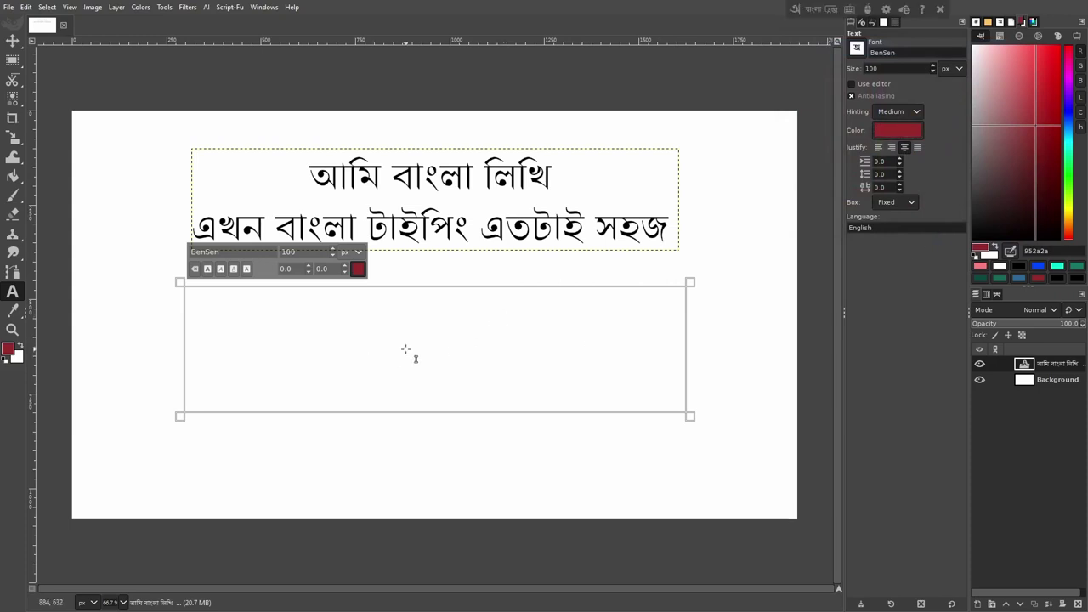
Step: Type 'আমি বাংলা লিখছি' and, on a new line, 'এবং বাংলা লেখা এখন এতটাই সহজ'
text(a)
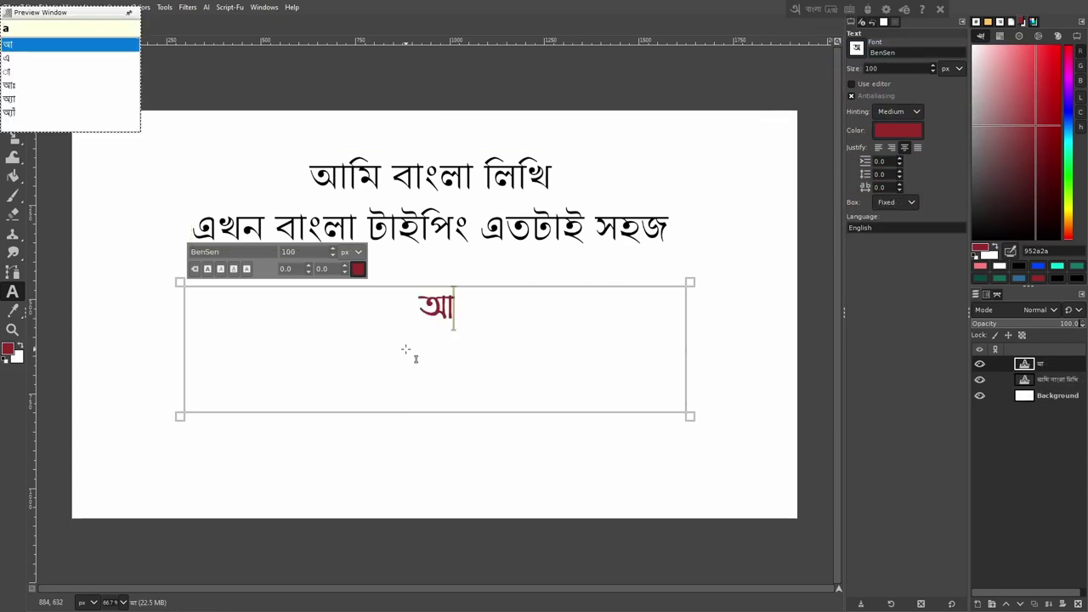
text(mi)
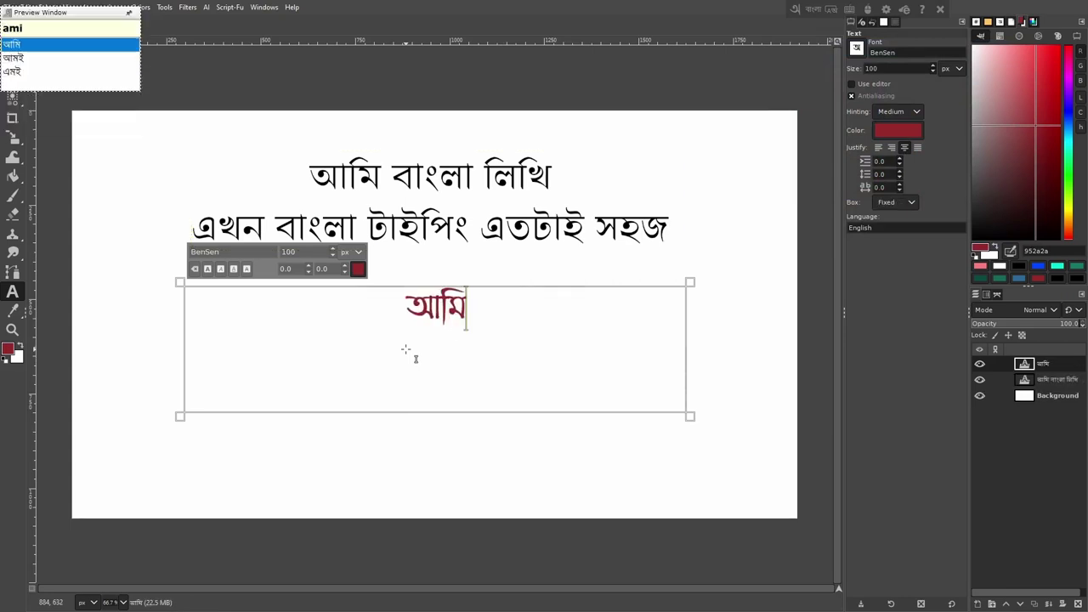
text( bang)
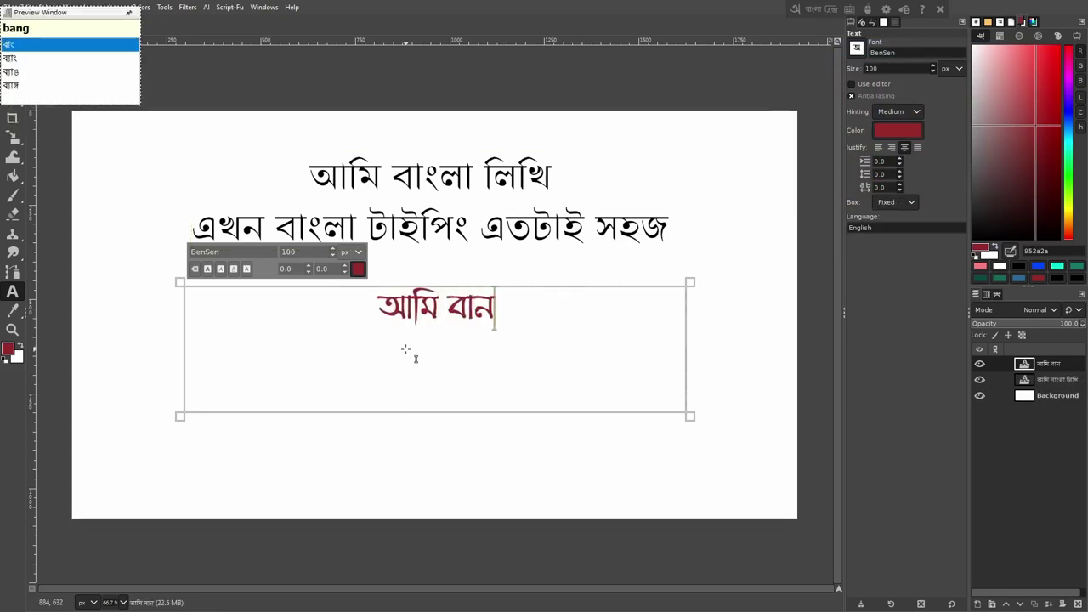
text(la )
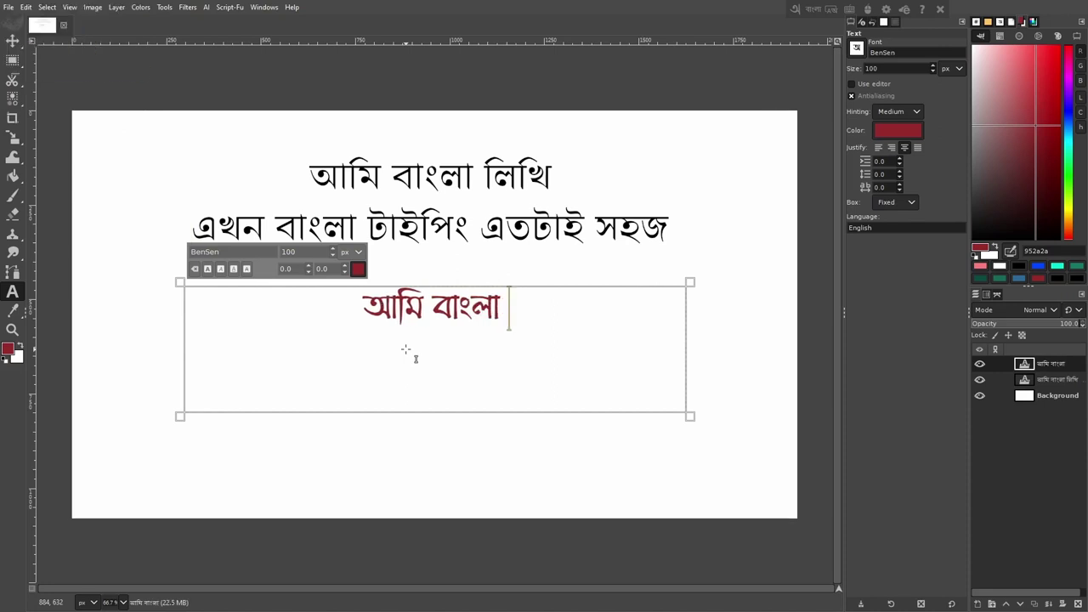
text(likhchi)
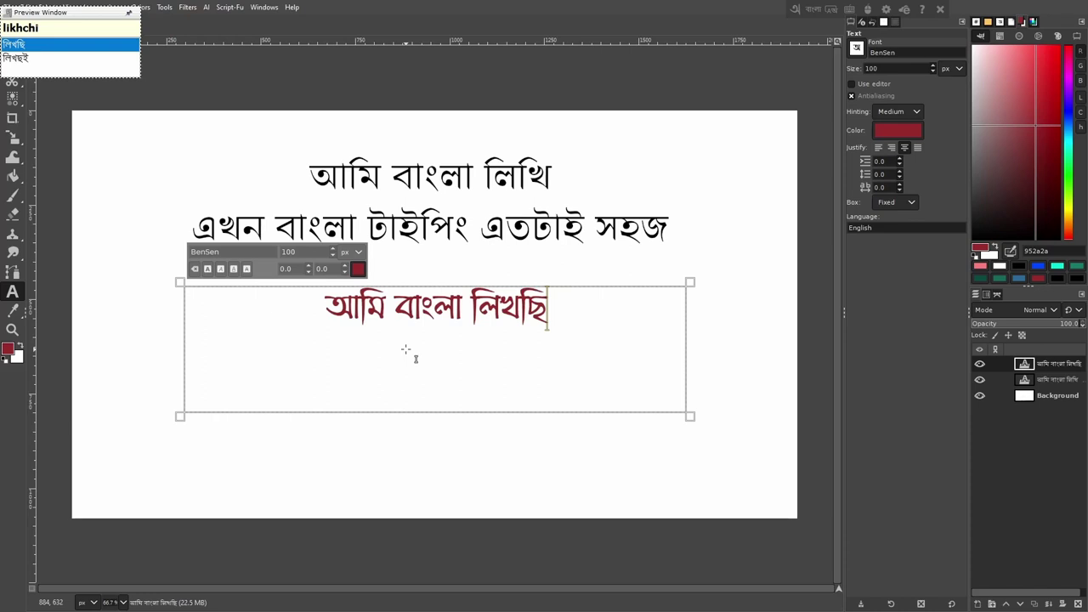
key(Return)
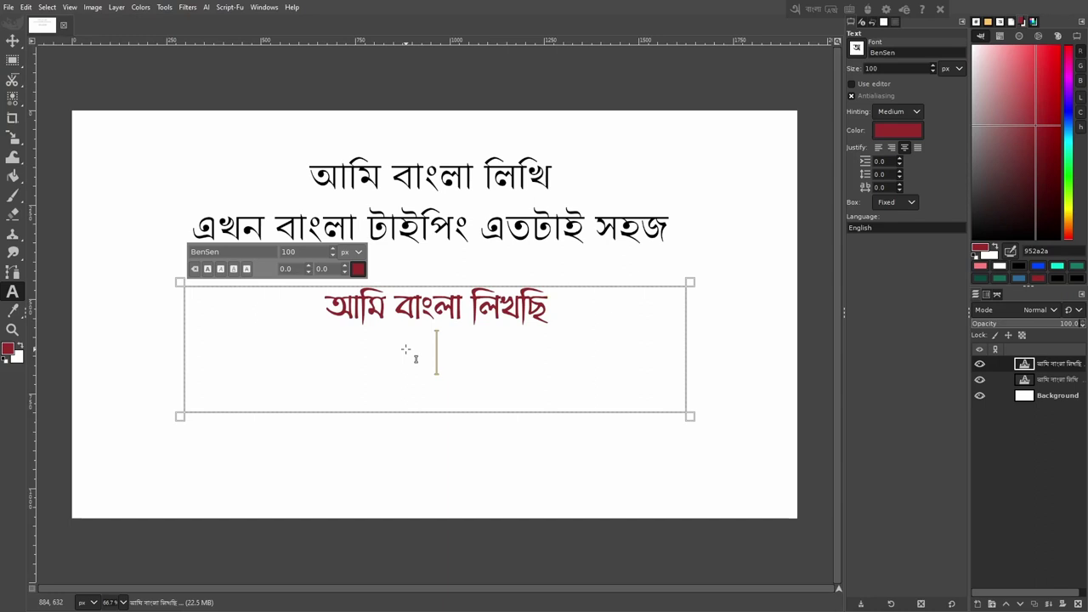
text(ebn)
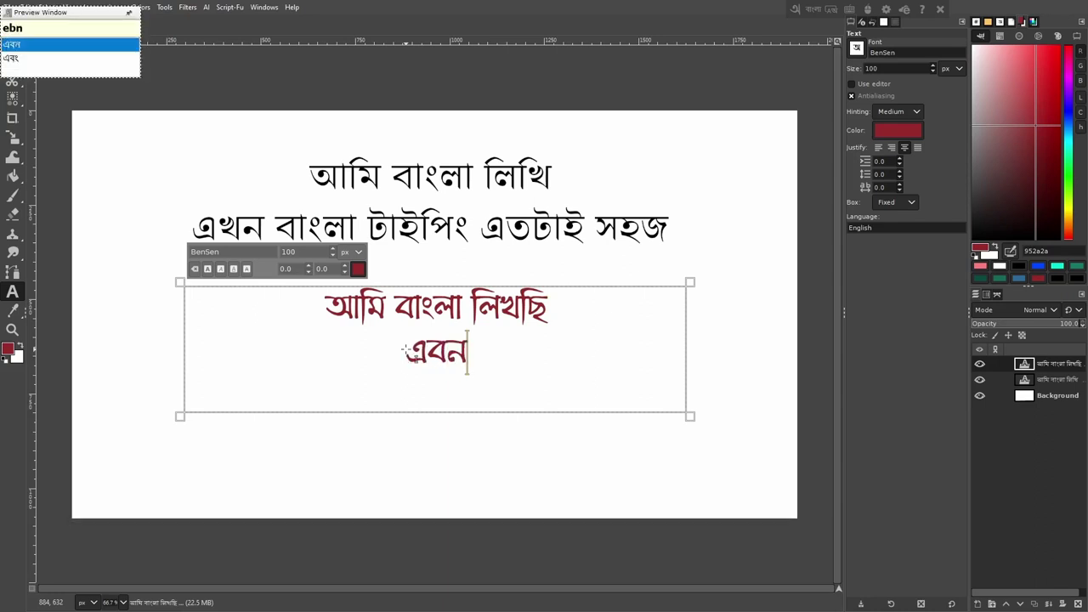
text(g)
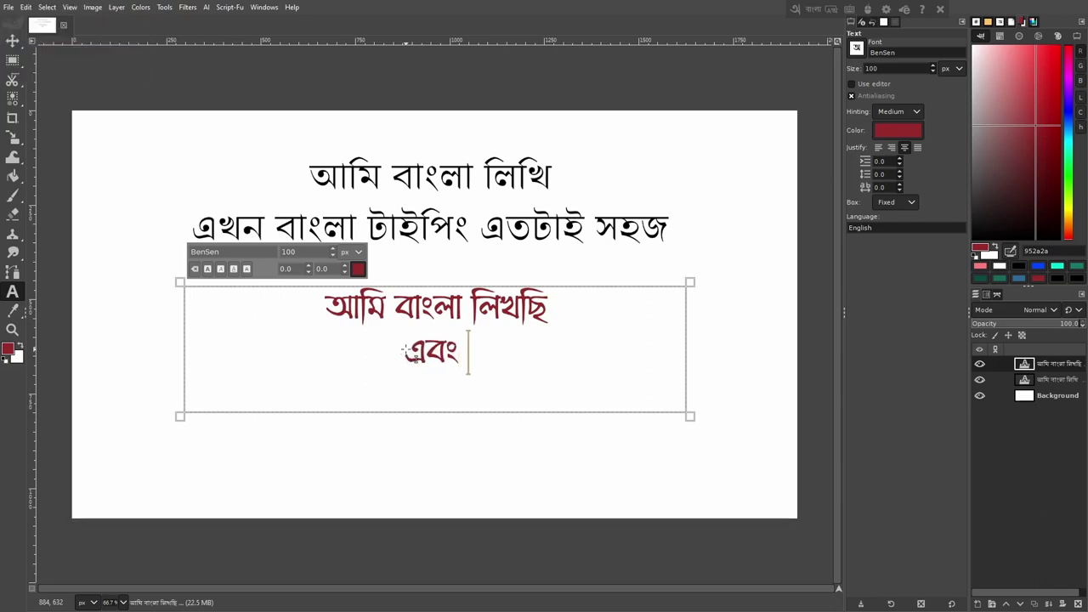
text( bang)
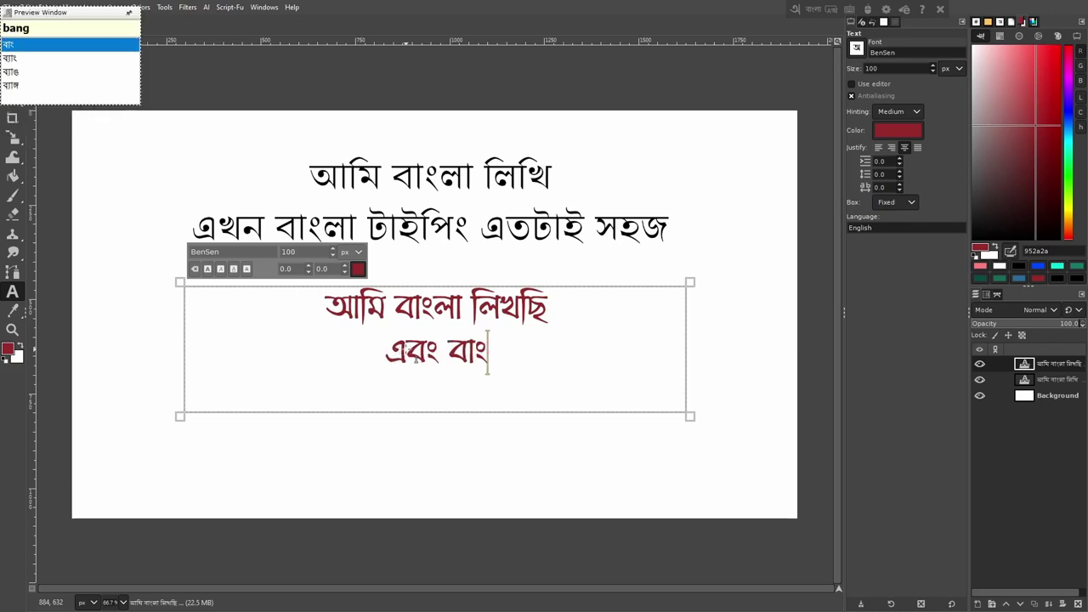
text(la le)
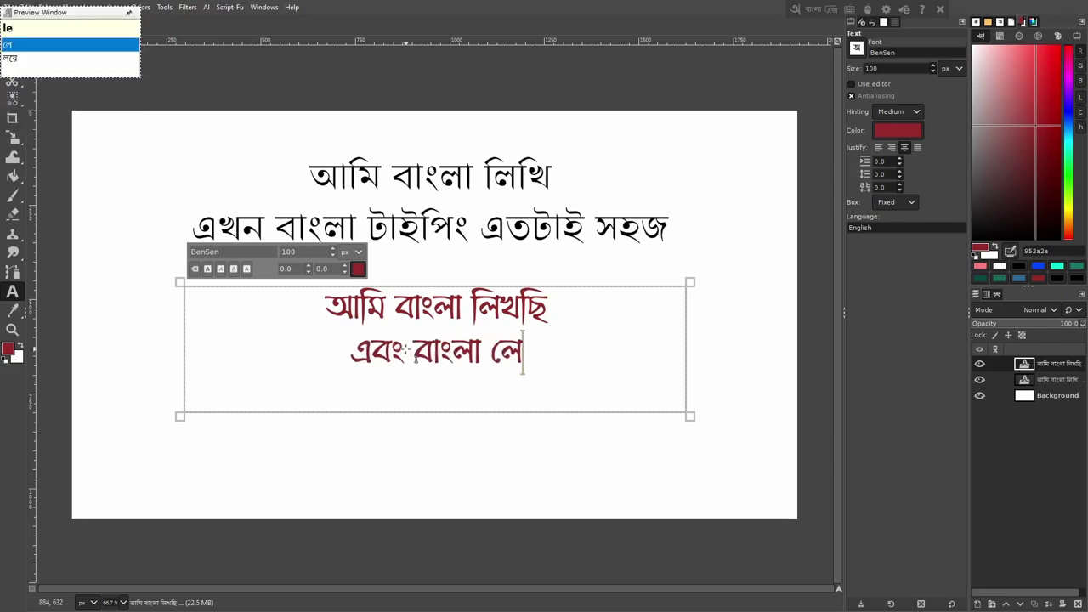
text(kha )
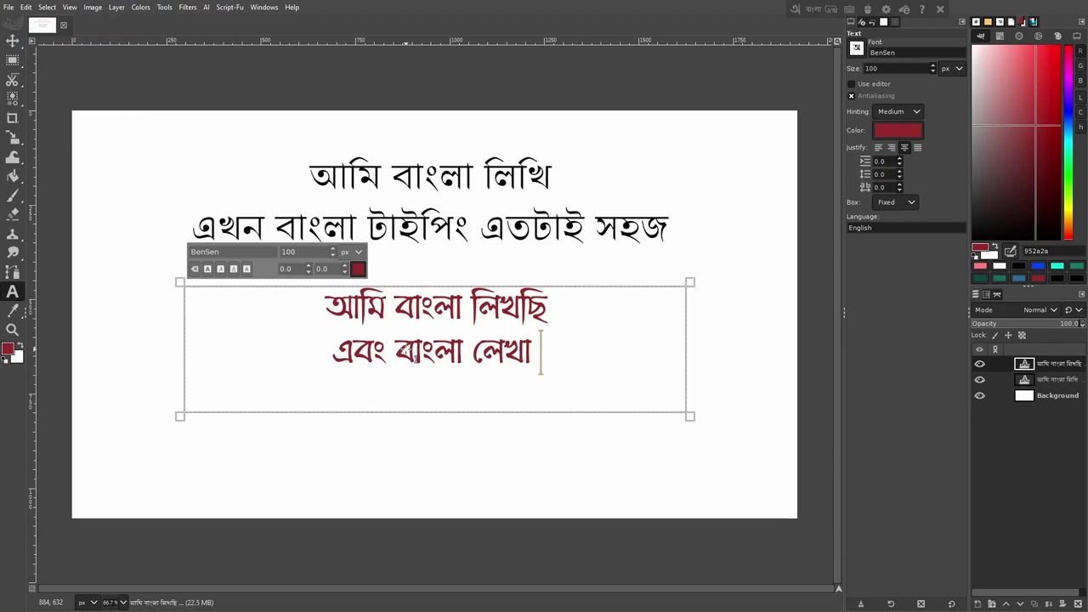
text(e)
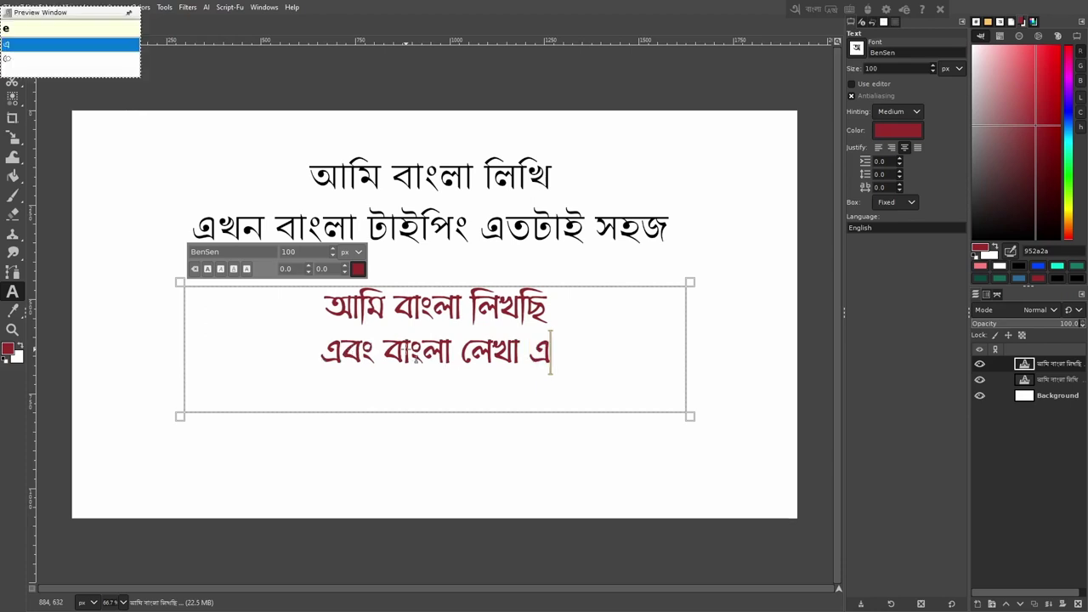
text(khn )
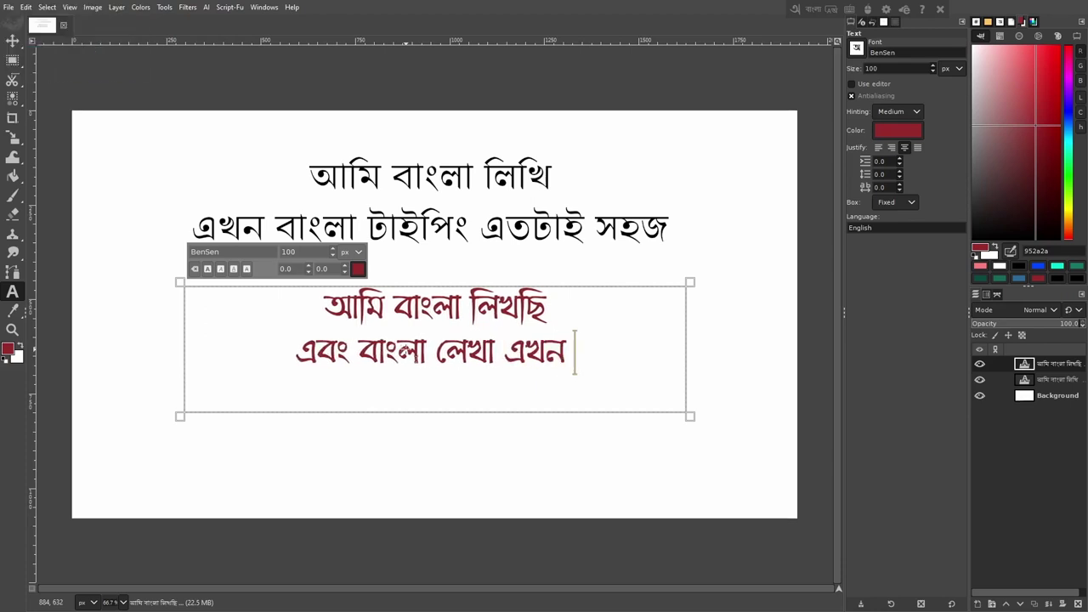
text(et)
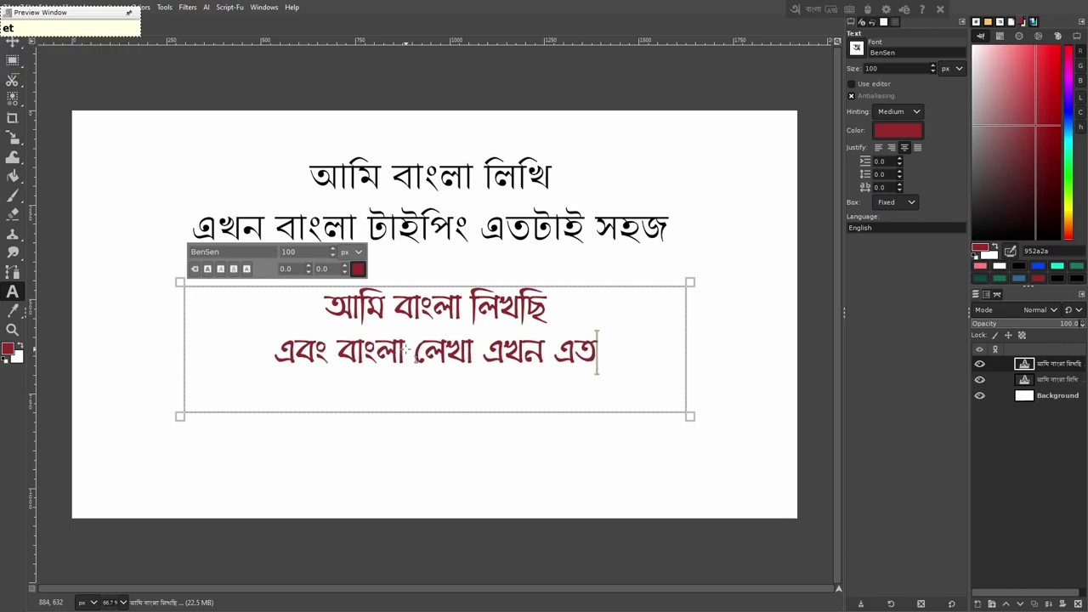
text(Tai )
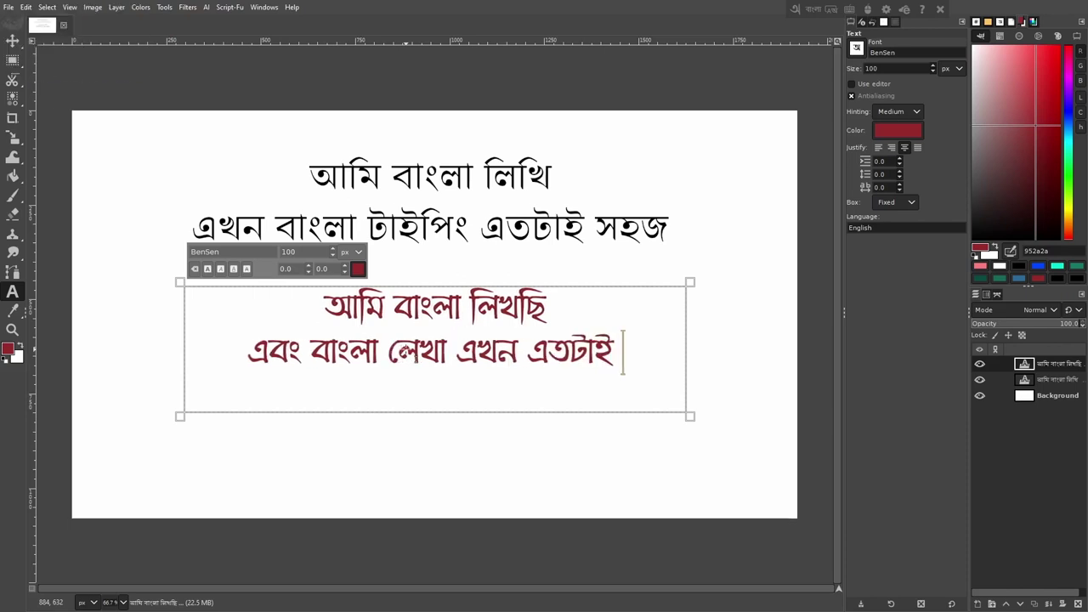
text(sh)
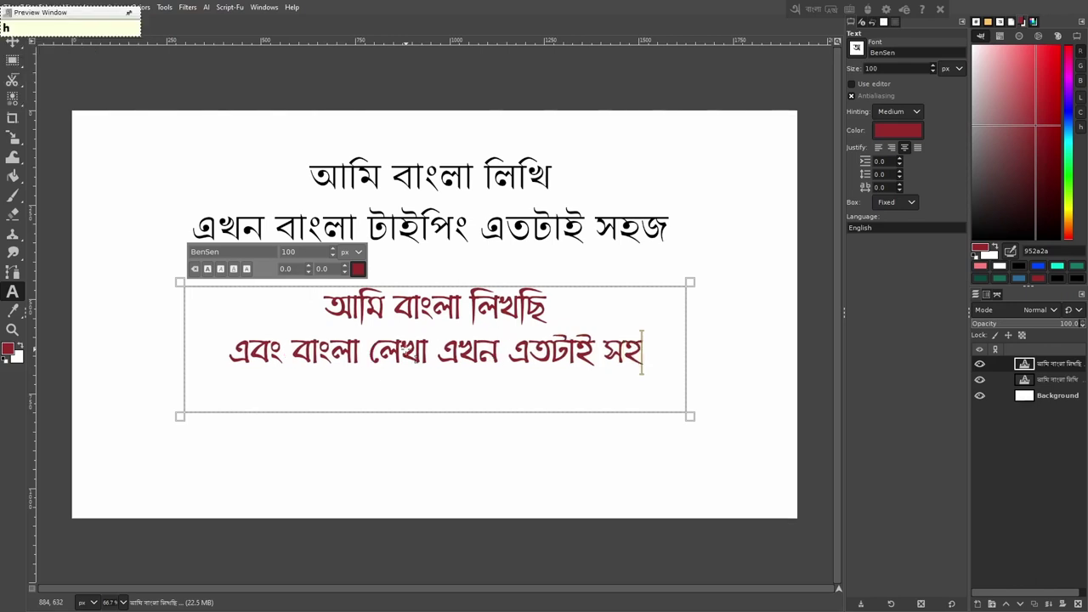
text(j)
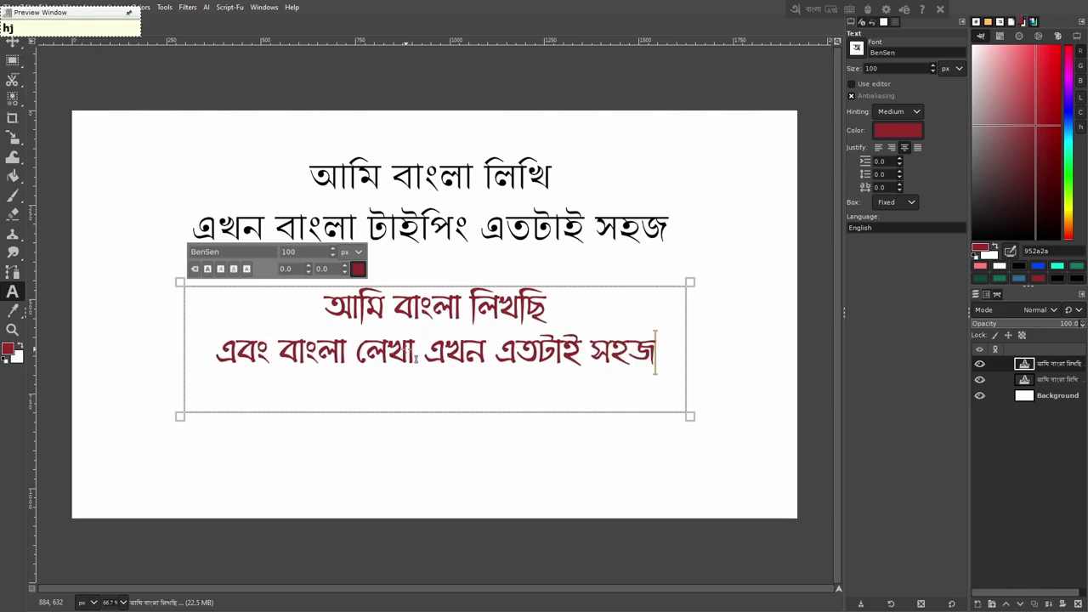
Step: Finish text editing with the Move tool and make the Background layer active
click(12, 40)
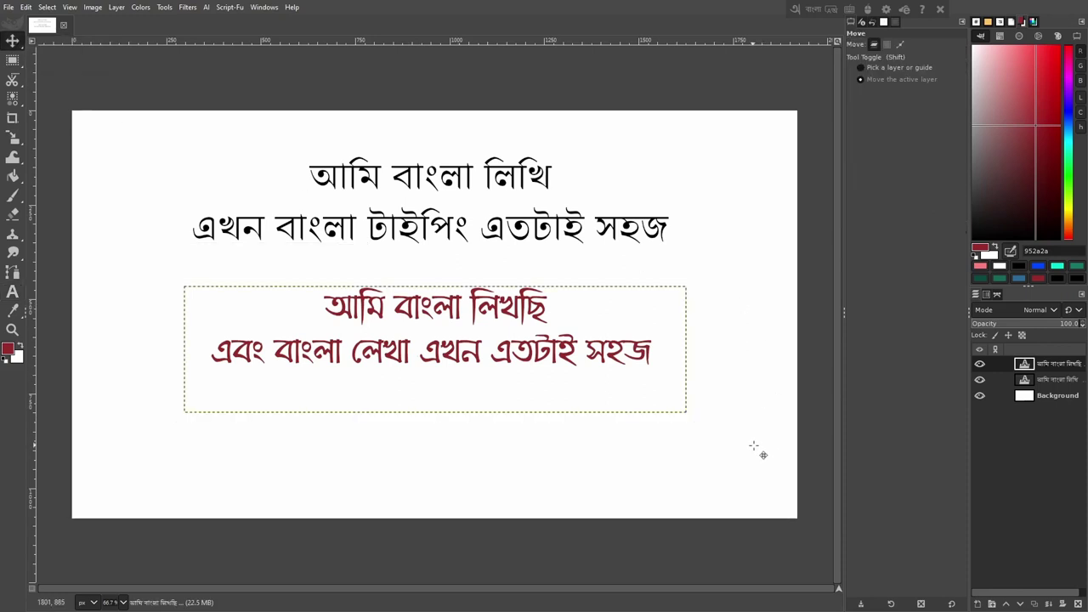
click(1063, 395)
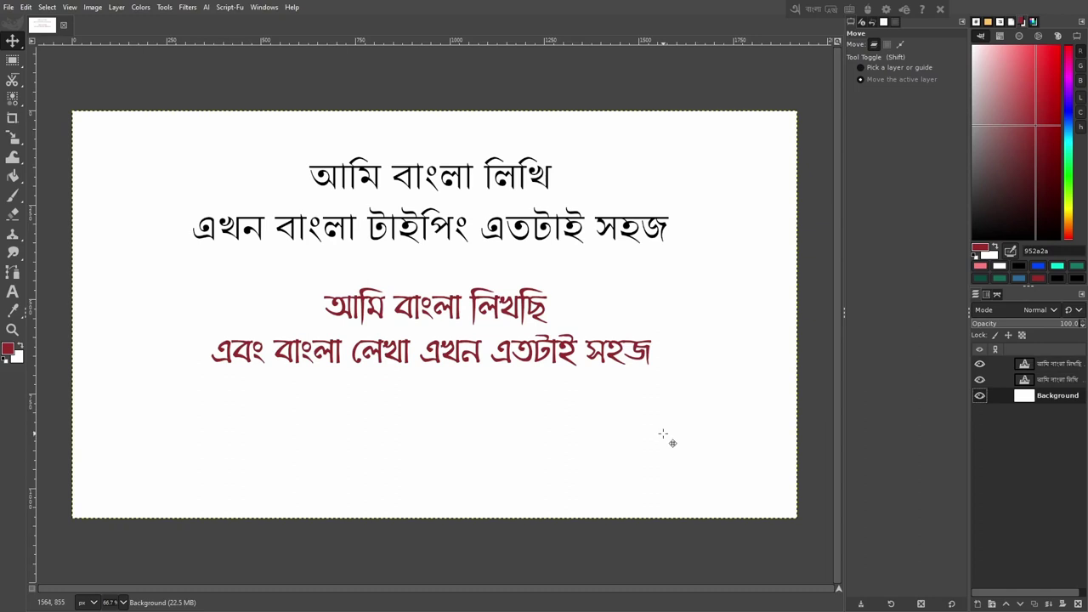